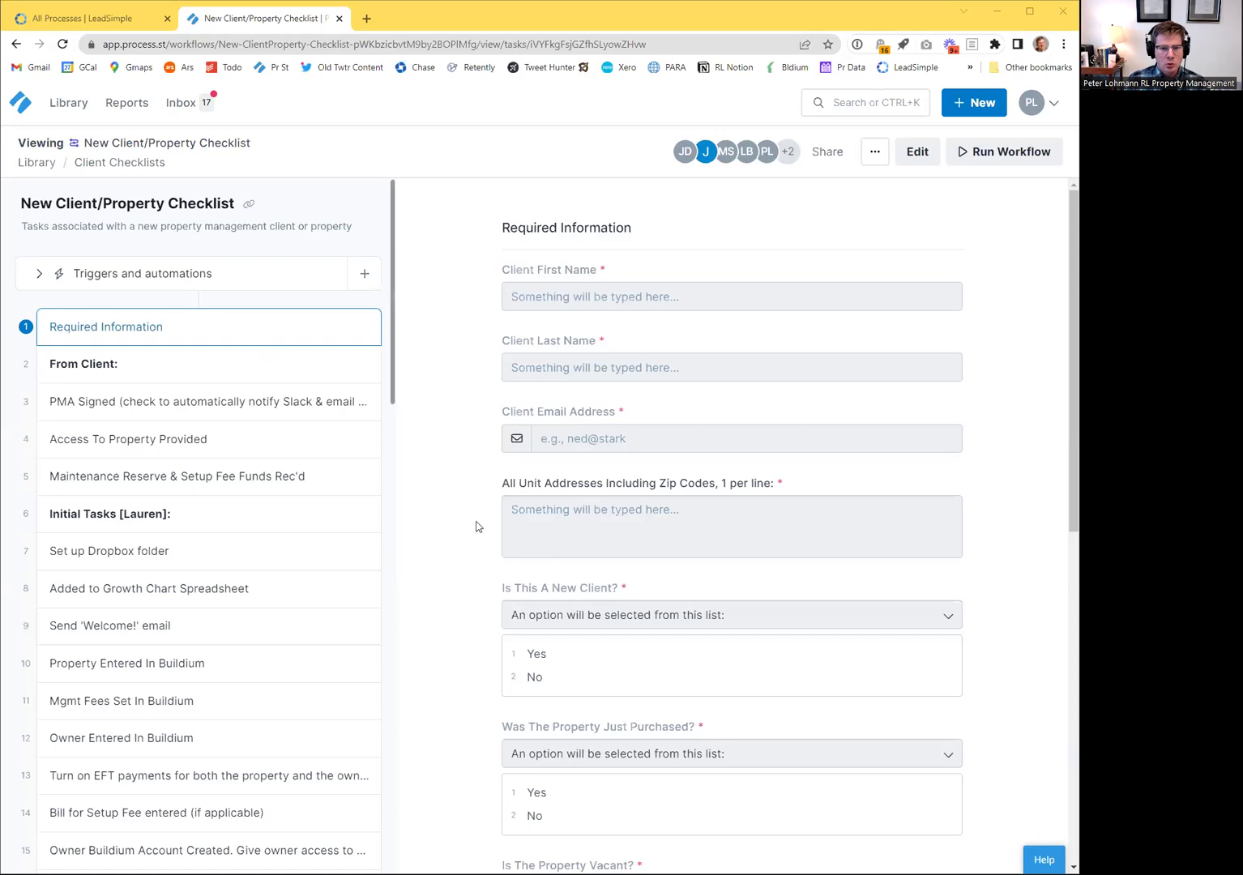
- Look through the full task list of the New Client/Property Checklist workflow in Process Street
{"action": "left_click", "coordinate": [133, 19]}
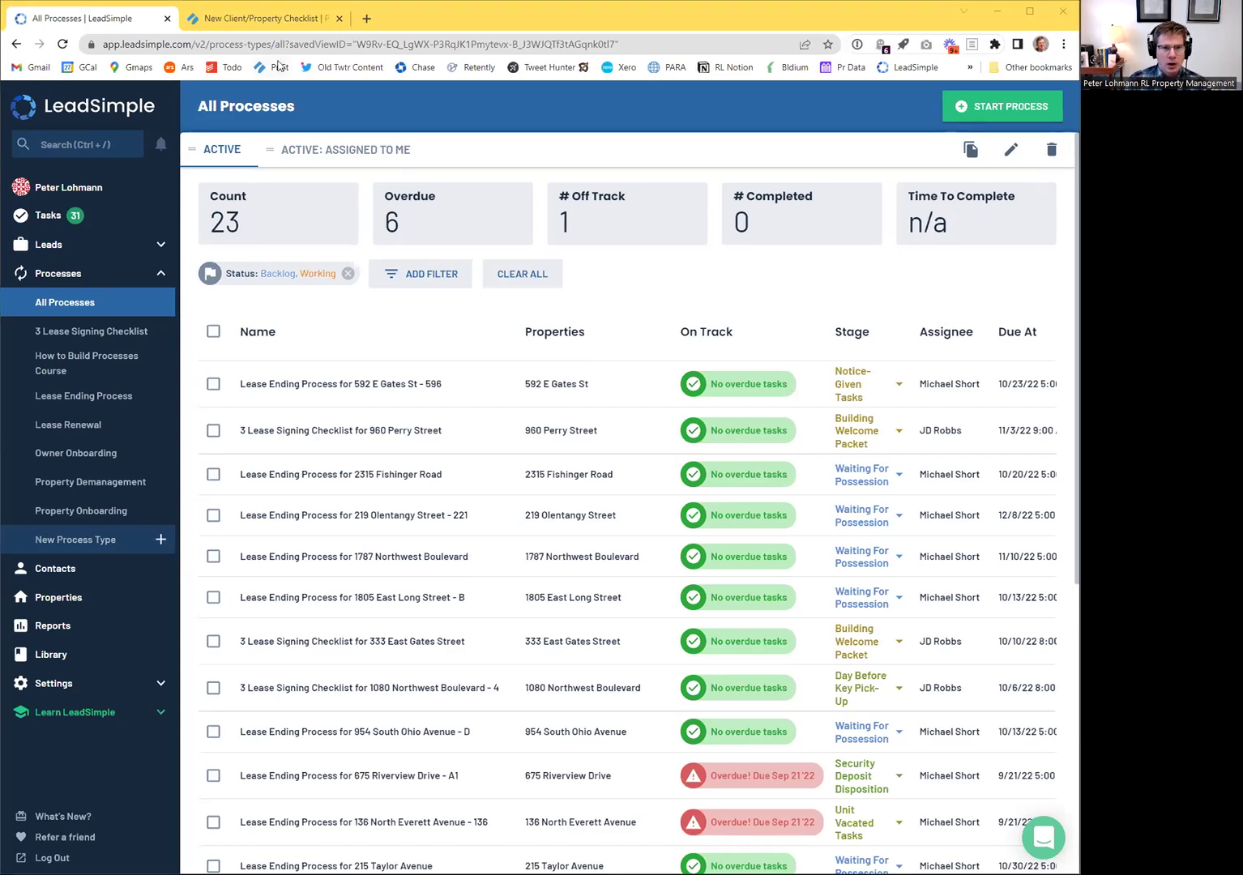
{"action": "left_click", "coordinate": [269, 18]}
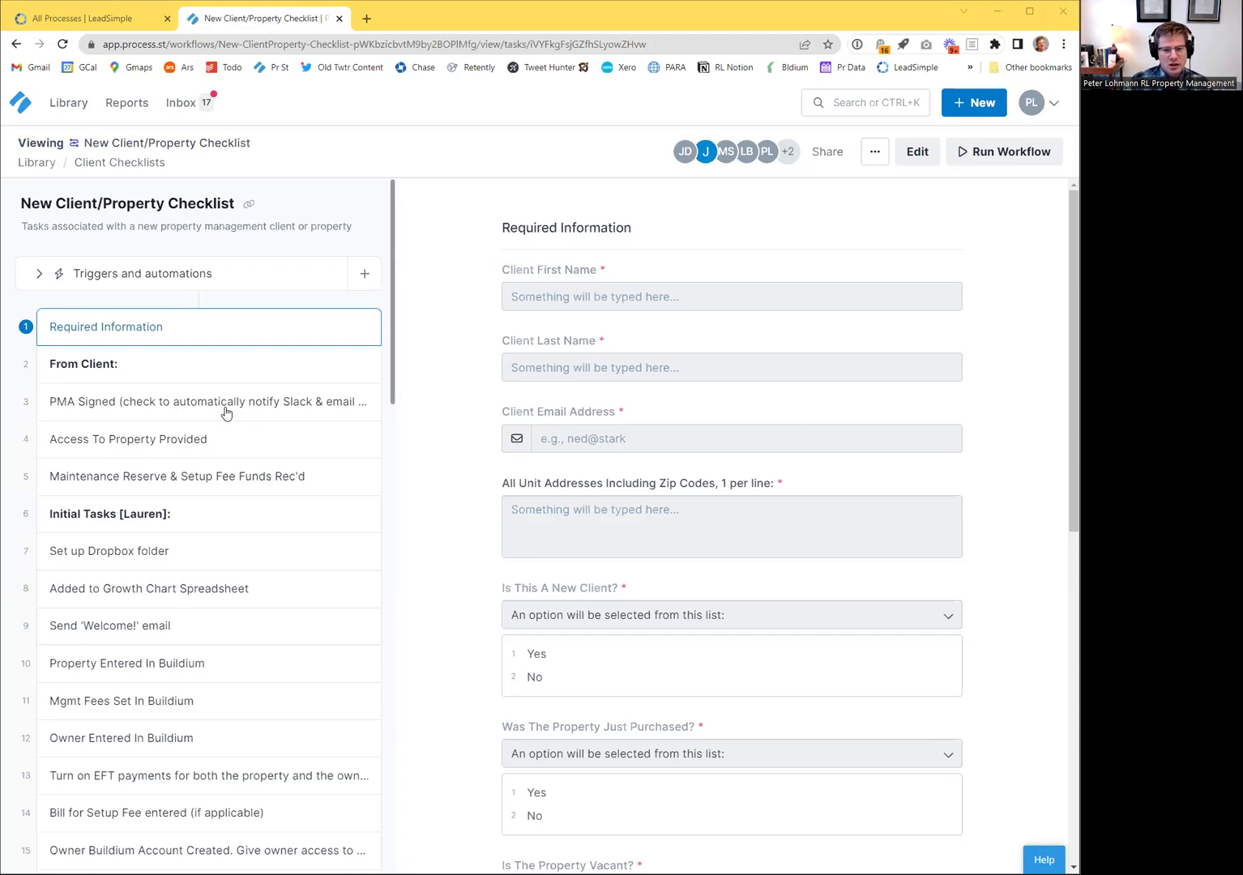
{"action": "scroll", "coordinate": [774, 423], "scroll_direction": "down", "scroll_amount": 5}
{"action": "scroll", "coordinate": [771, 423], "scroll_direction": "up", "scroll_amount": 5}
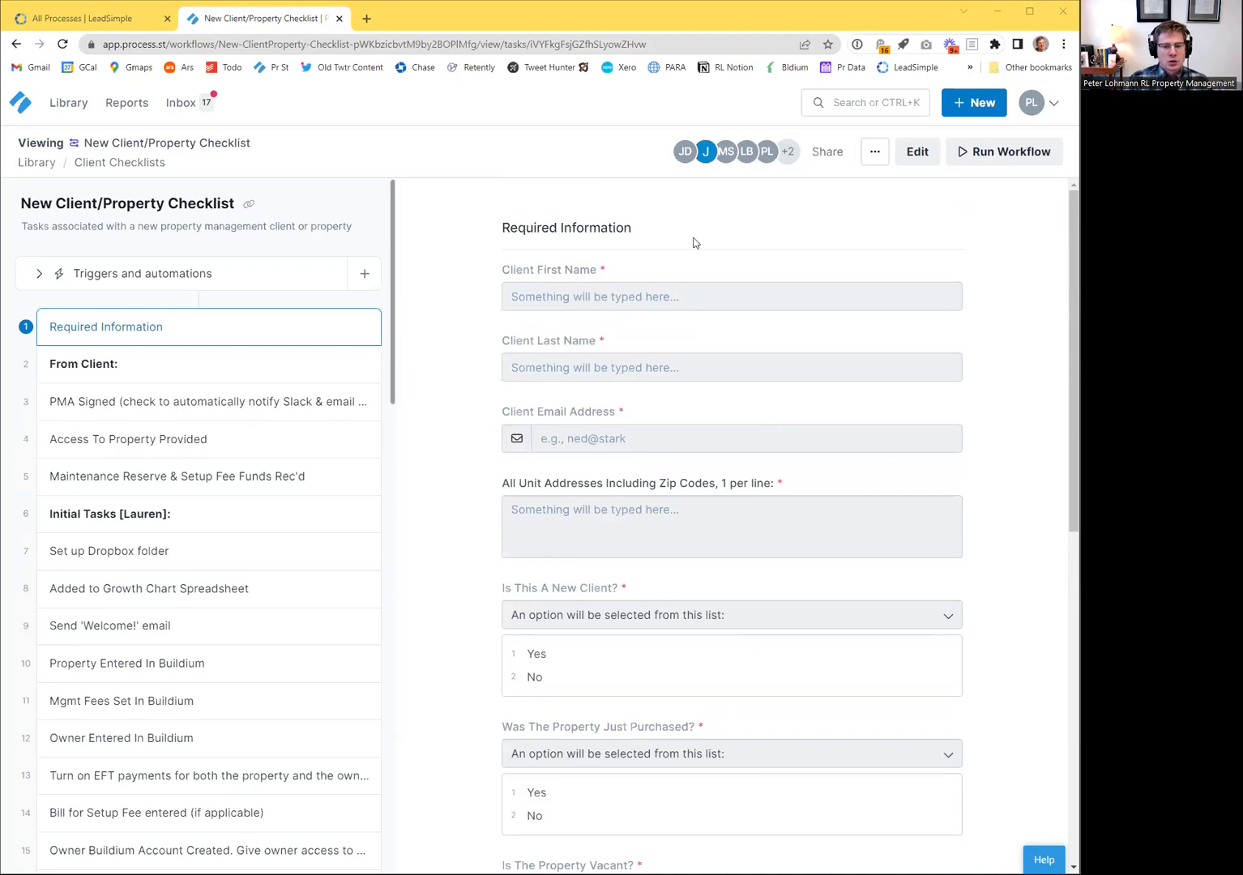
{"action": "scroll", "coordinate": [236, 477], "scroll_direction": "down", "scroll_amount": 9}
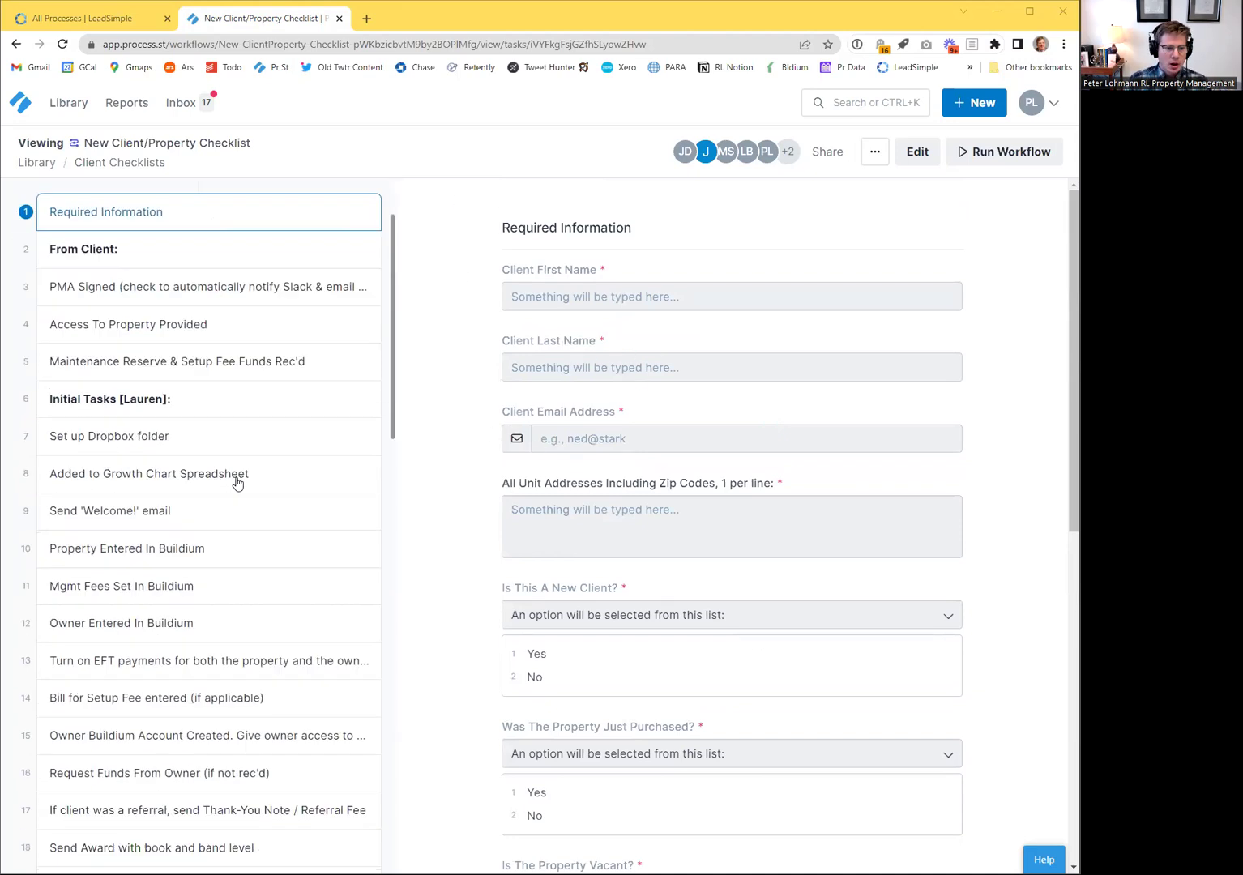
{"action": "scroll", "coordinate": [241, 491], "scroll_direction": "down", "scroll_amount": 10}
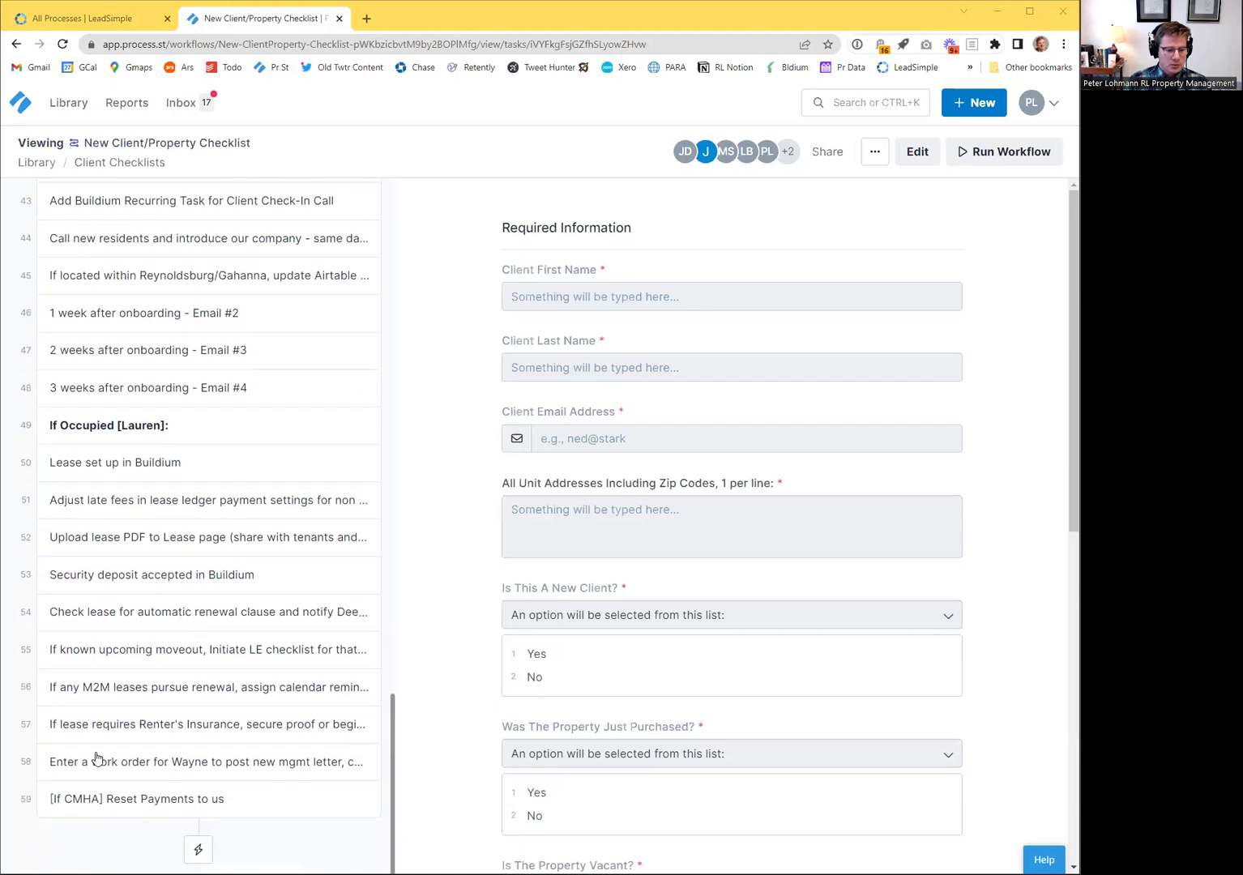
{"action": "scroll", "coordinate": [181, 597], "scroll_direction": "up", "scroll_amount": 20}
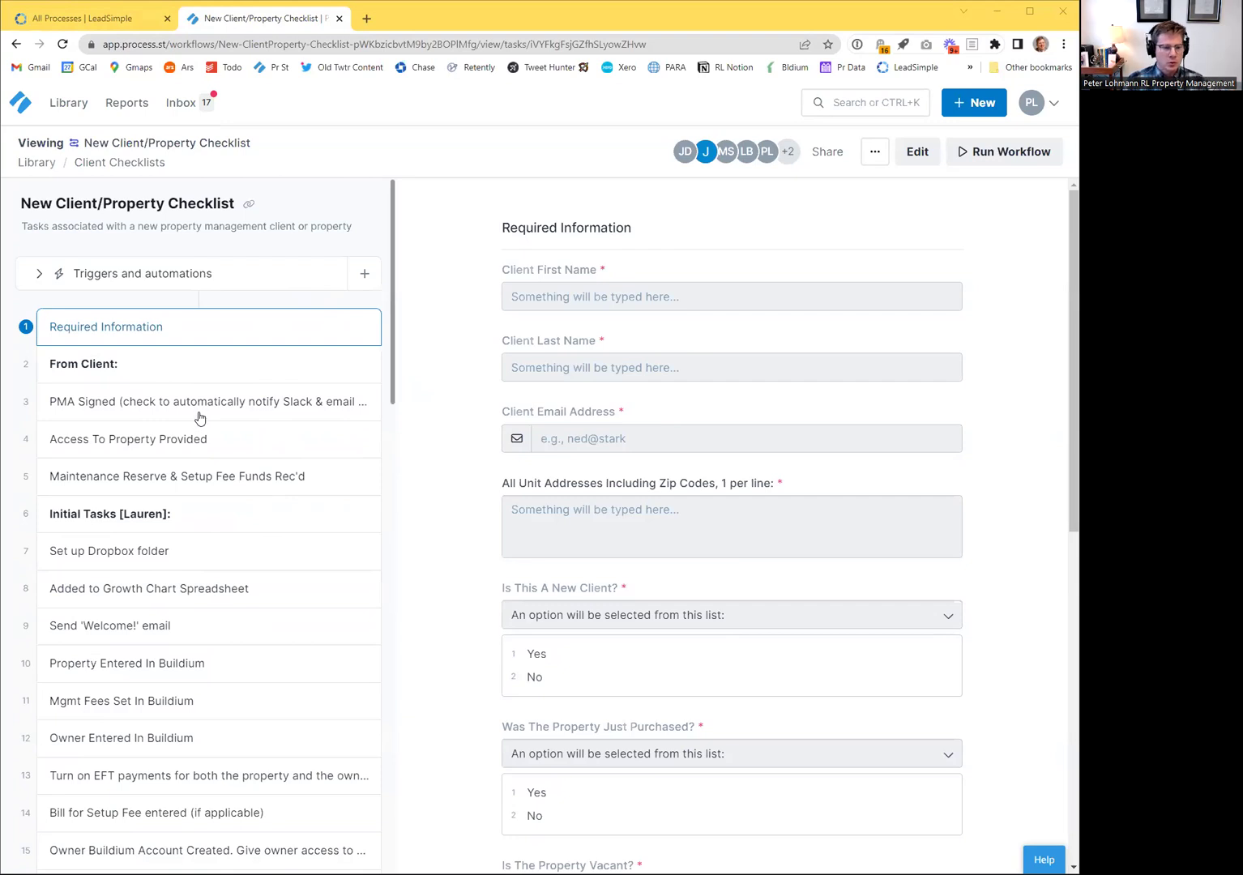
- Inspect the checklist's Mailchimp and SDFU reminder email task, and expand the workflow's triggers and automations
{"action": "scroll", "coordinate": [199, 416], "scroll_direction": "down", "scroll_amount": 5}
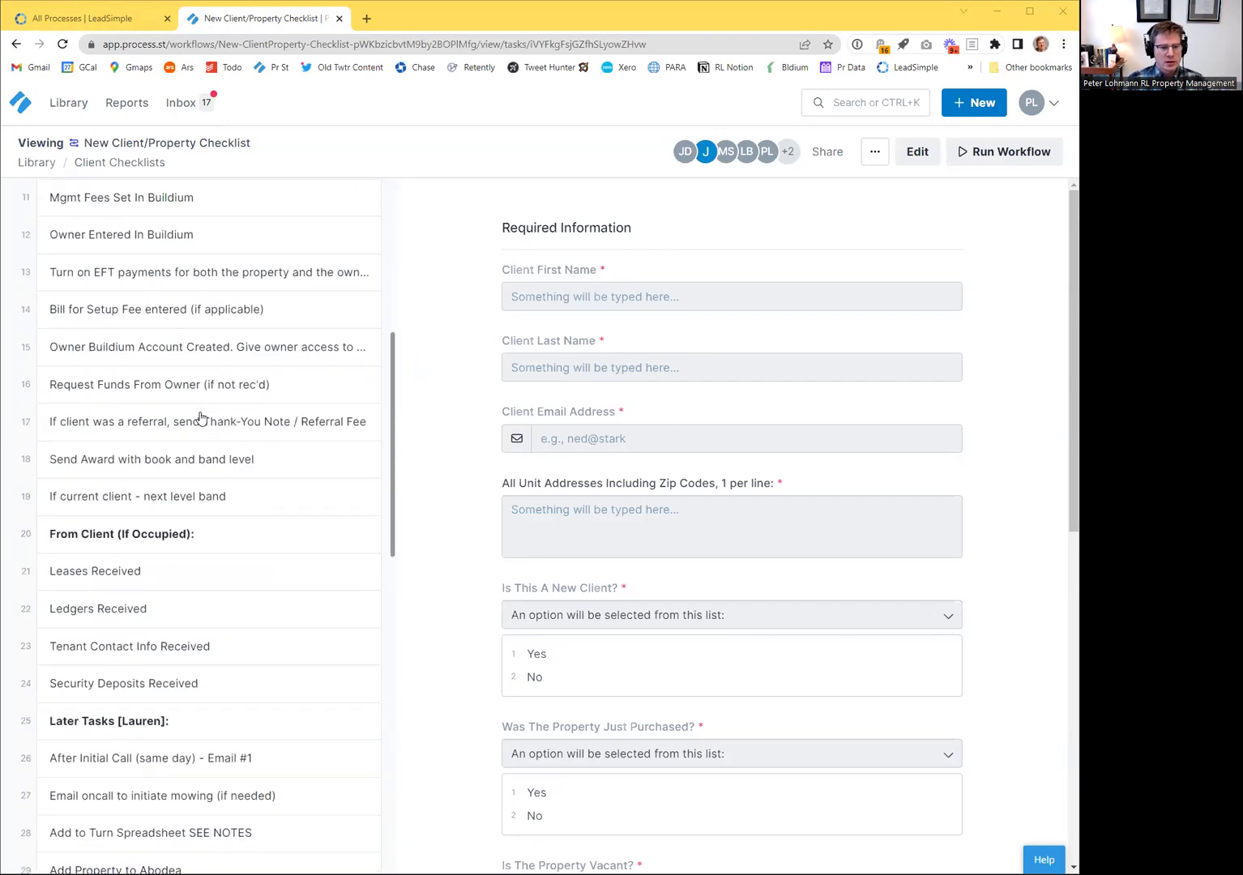
{"action": "left_click", "coordinate": [153, 494]}
{"action": "scroll", "coordinate": [177, 516], "scroll_direction": "down", "scroll_amount": 5}
{"action": "left_click", "coordinate": [177, 515]}
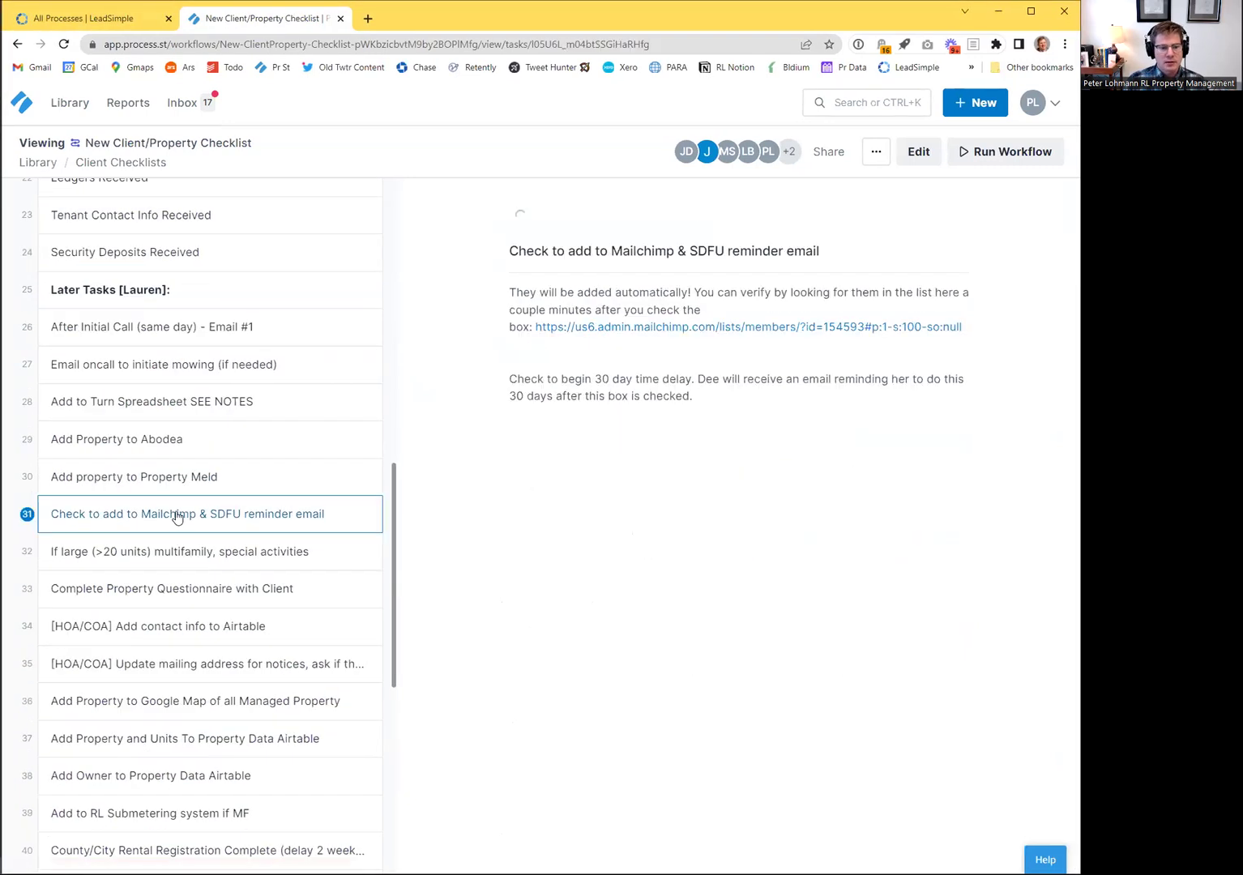
{"action": "scroll", "coordinate": [173, 516], "scroll_direction": "up", "scroll_amount": 12}
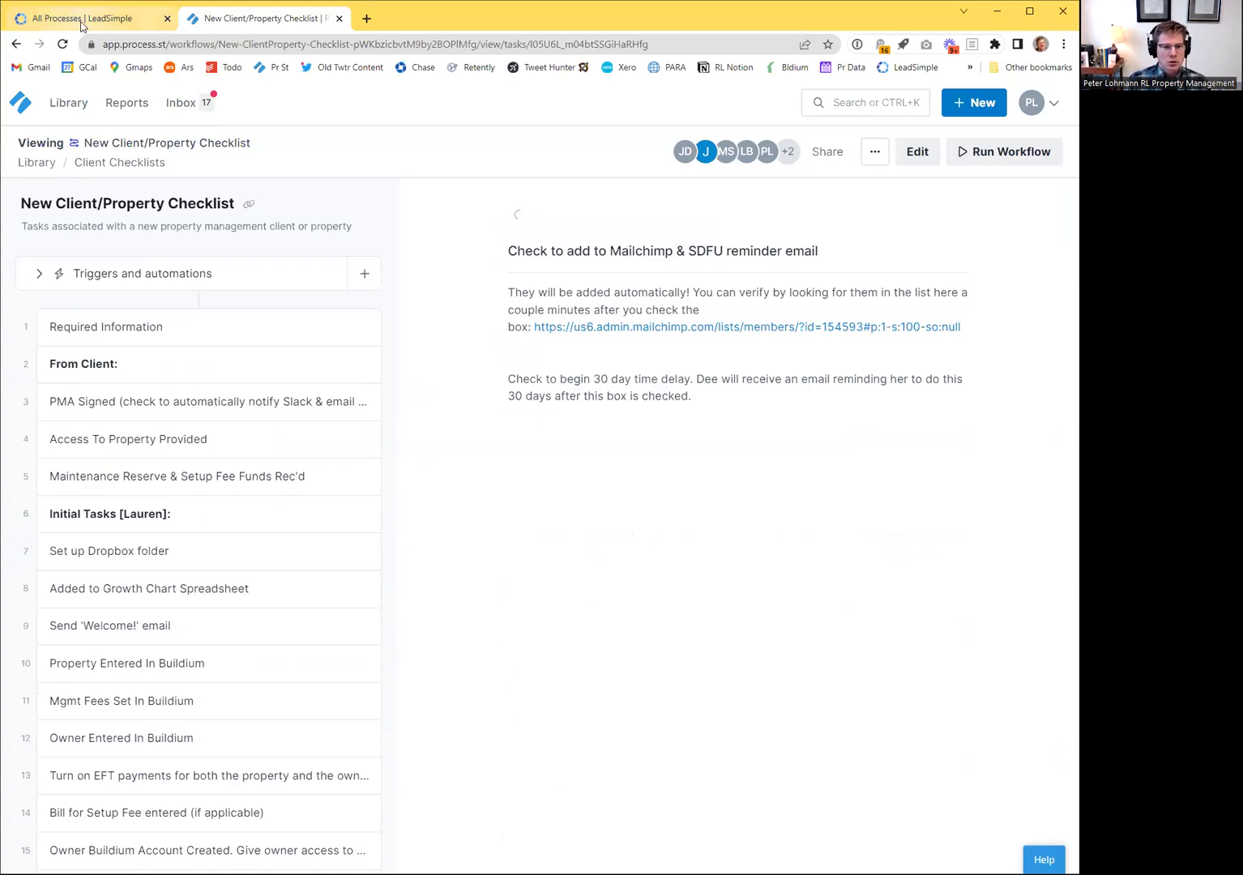
{"action": "left_click", "coordinate": [140, 273]}
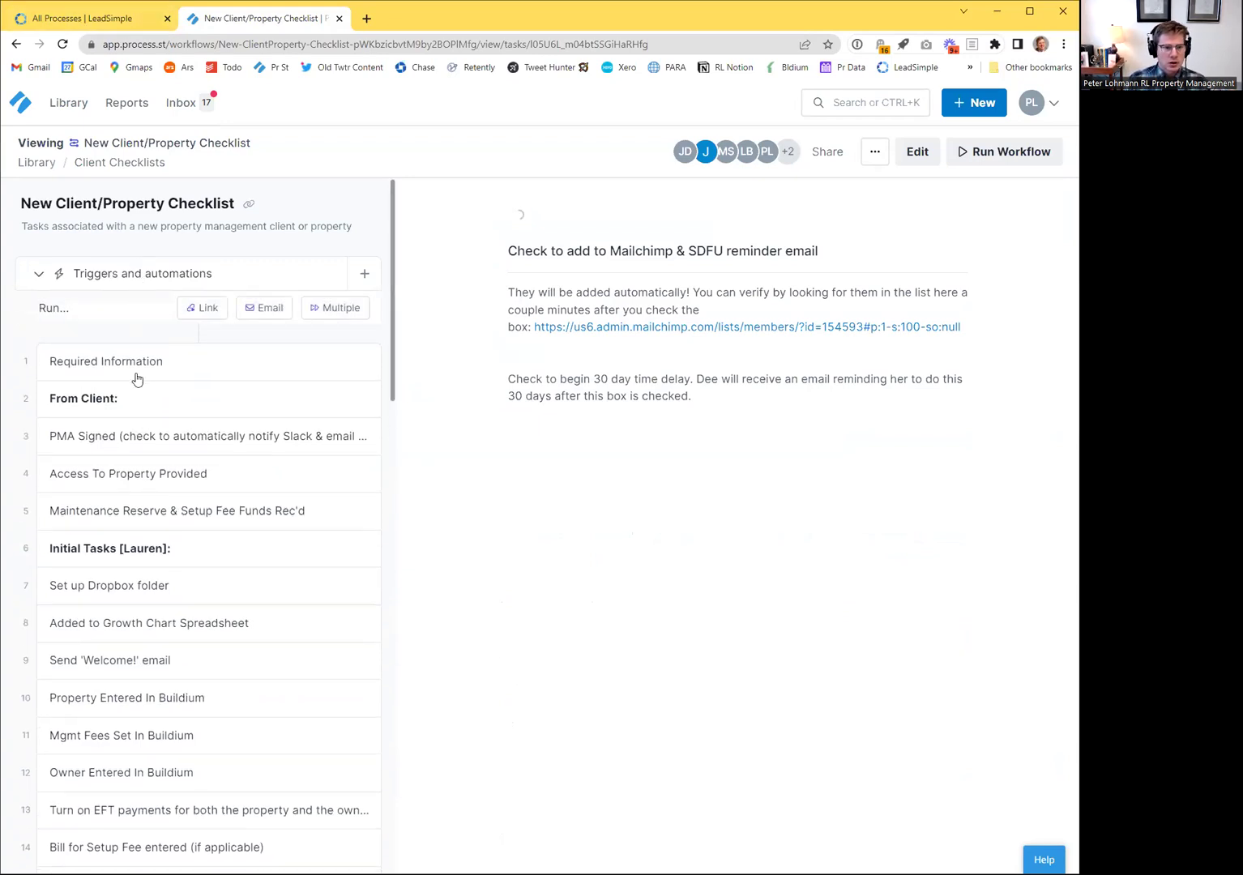
- Switch to LeadSimple and create a new custom process type named New Property Onboarding, keeping the suggested item name
{"action": "left_click", "coordinate": [89, 19]}
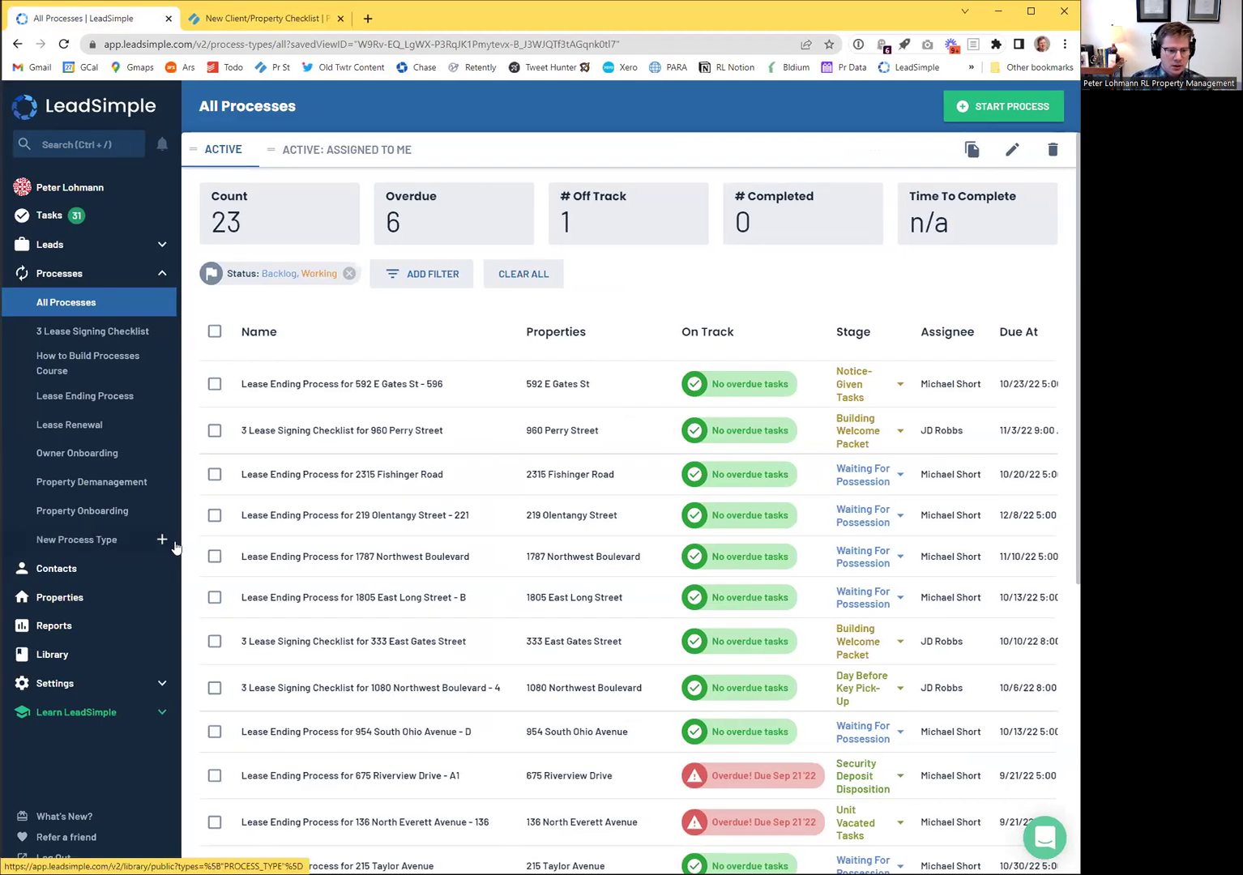
{"action": "left_click", "coordinate": [162, 541]}
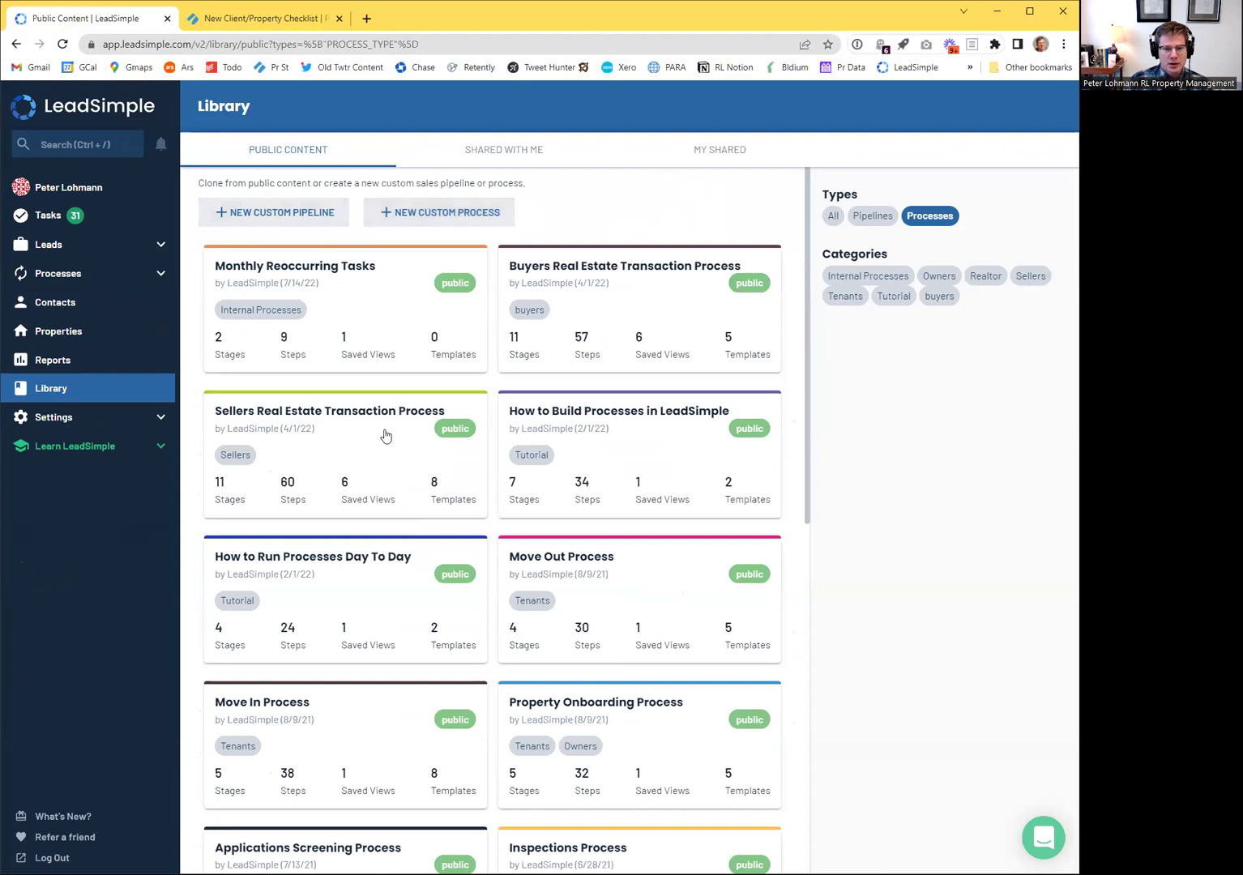
{"action": "scroll", "coordinate": [372, 458], "scroll_direction": "down", "scroll_amount": 4}
{"action": "scroll", "coordinate": [372, 459], "scroll_direction": "down", "scroll_amount": 4}
{"action": "scroll", "coordinate": [370, 462], "scroll_direction": "up", "scroll_amount": 9}
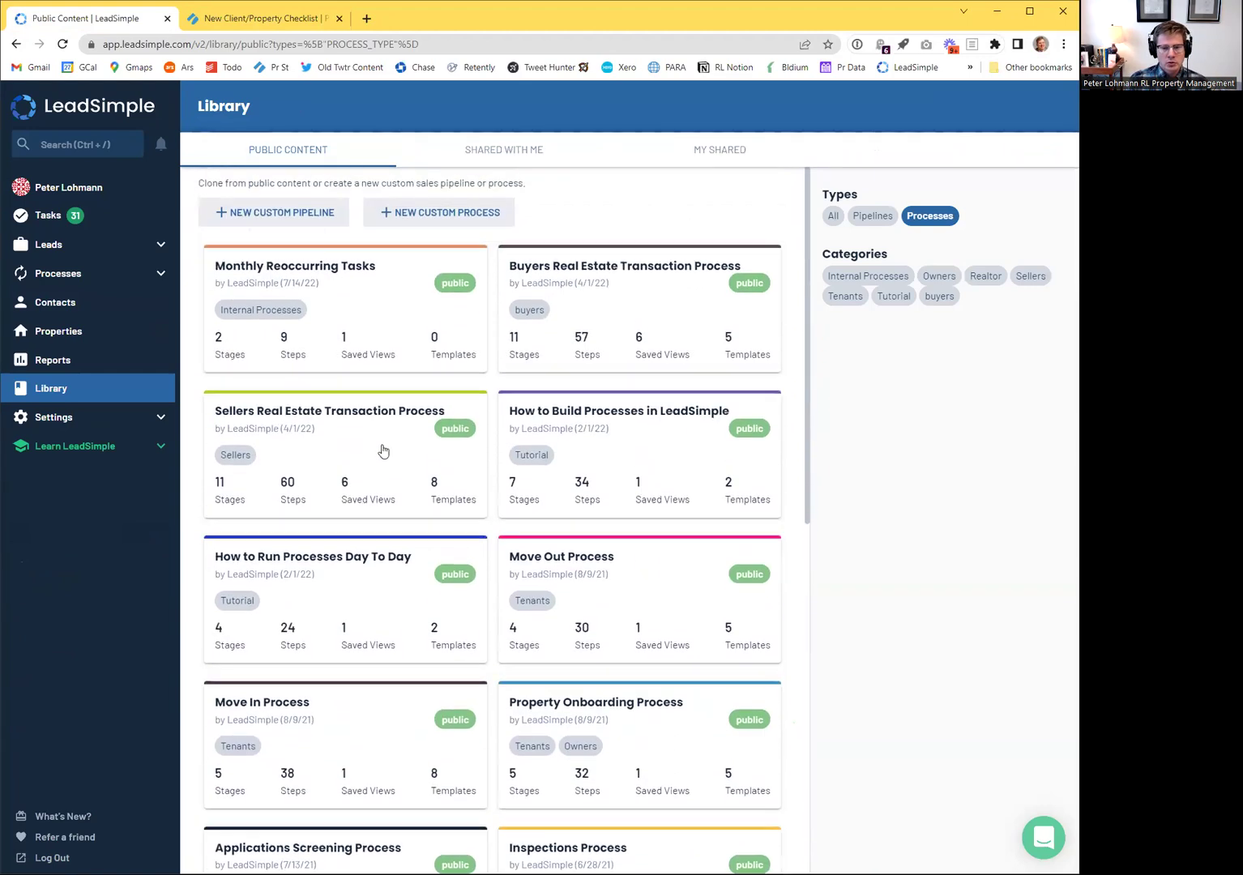
{"action": "left_click", "coordinate": [448, 217]}
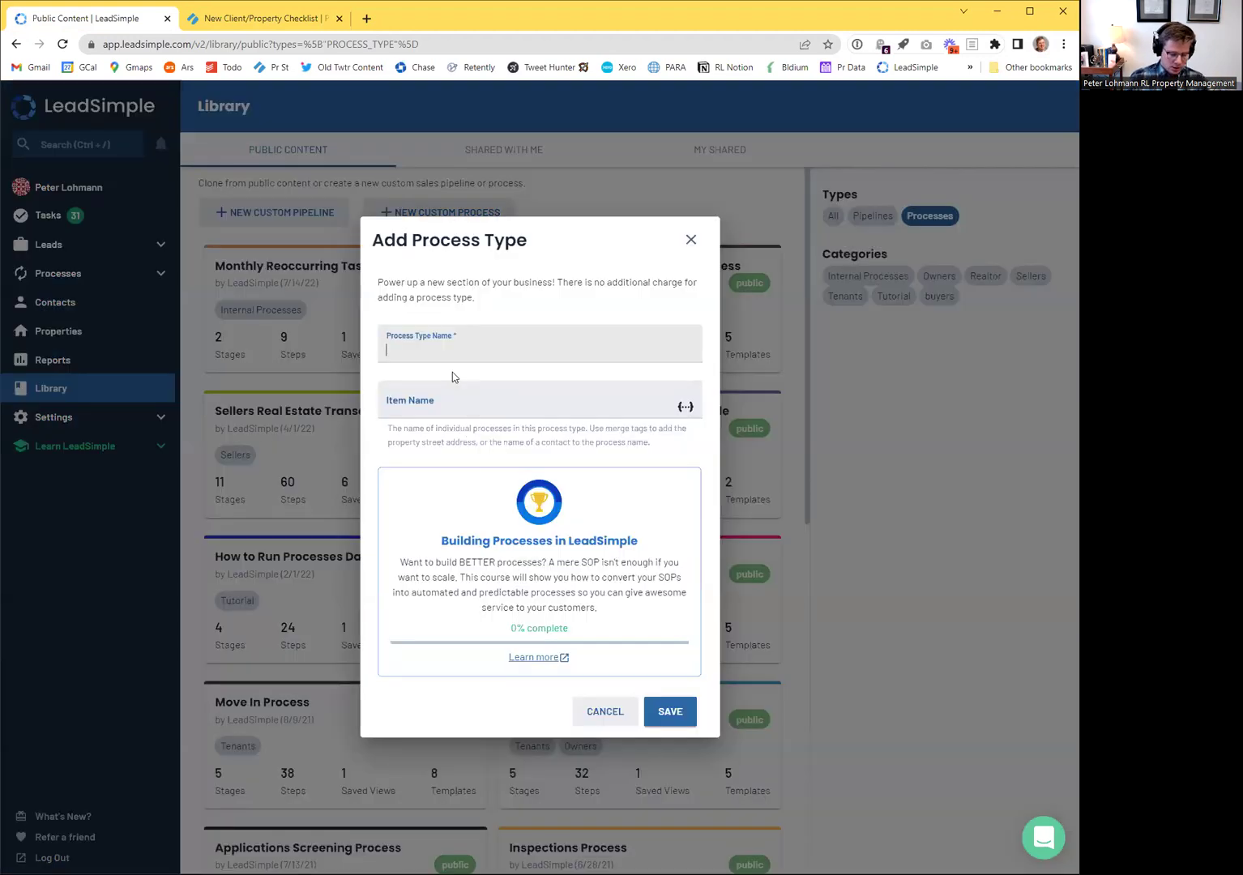
{"action": "type", "text": "New "}
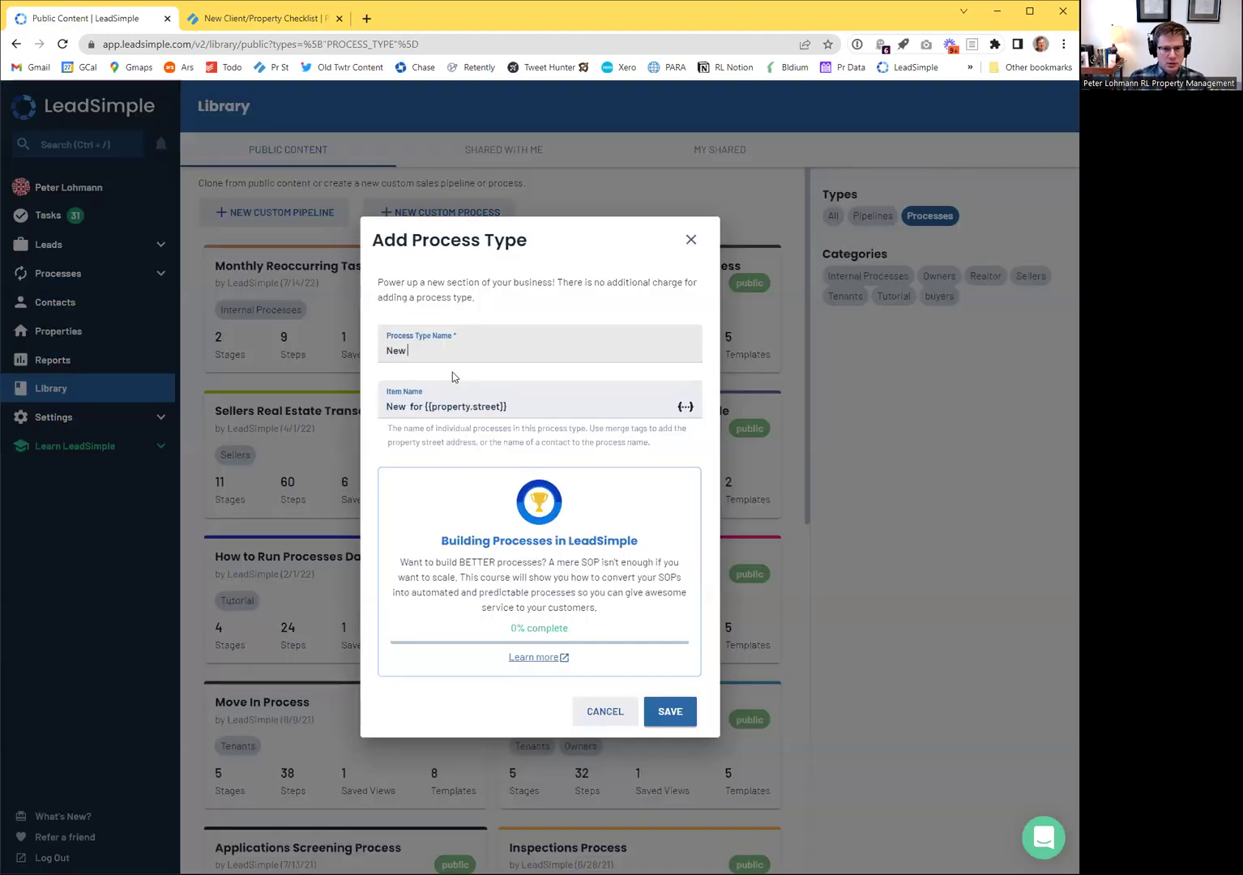
{"action": "type", "text": "Property Onboarding"}
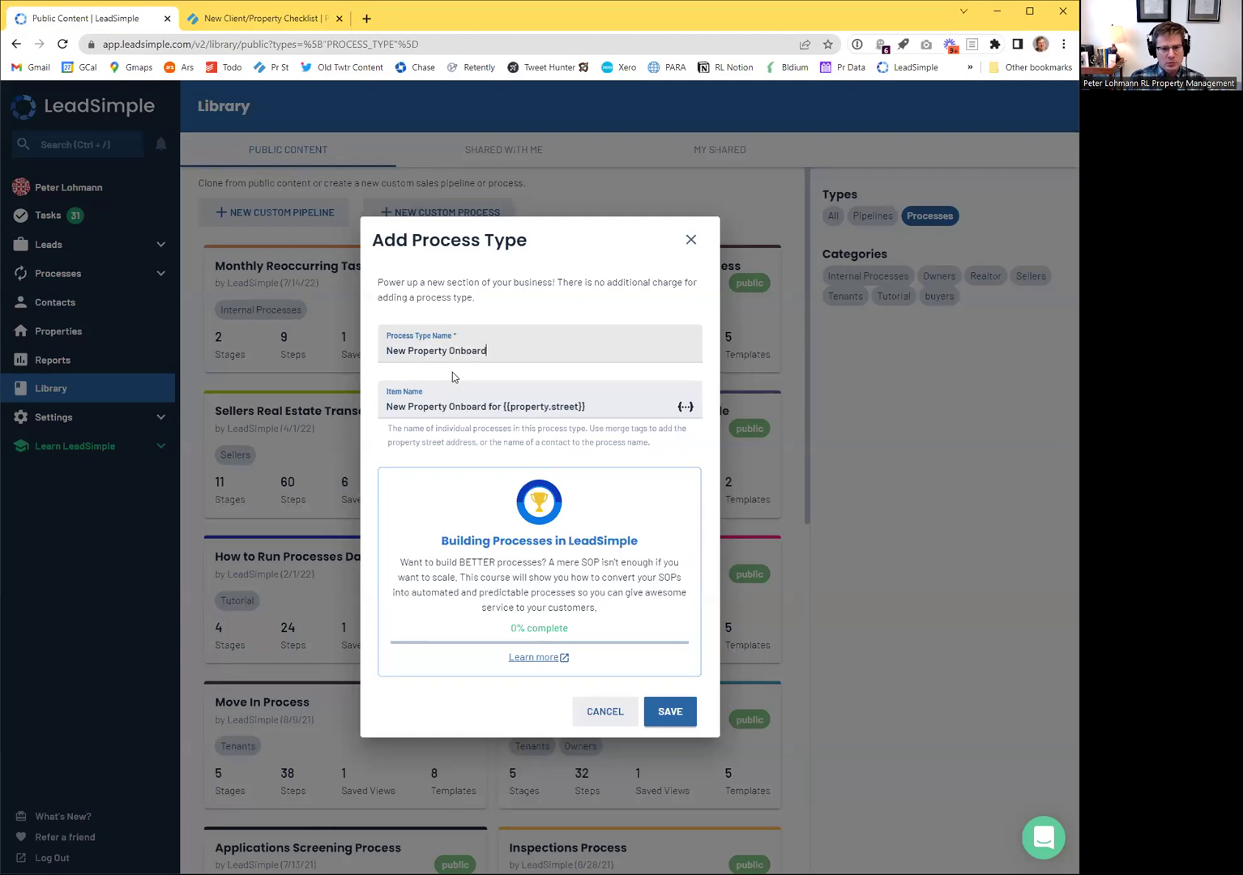
{"action": "left_click", "coordinate": [684, 715]}
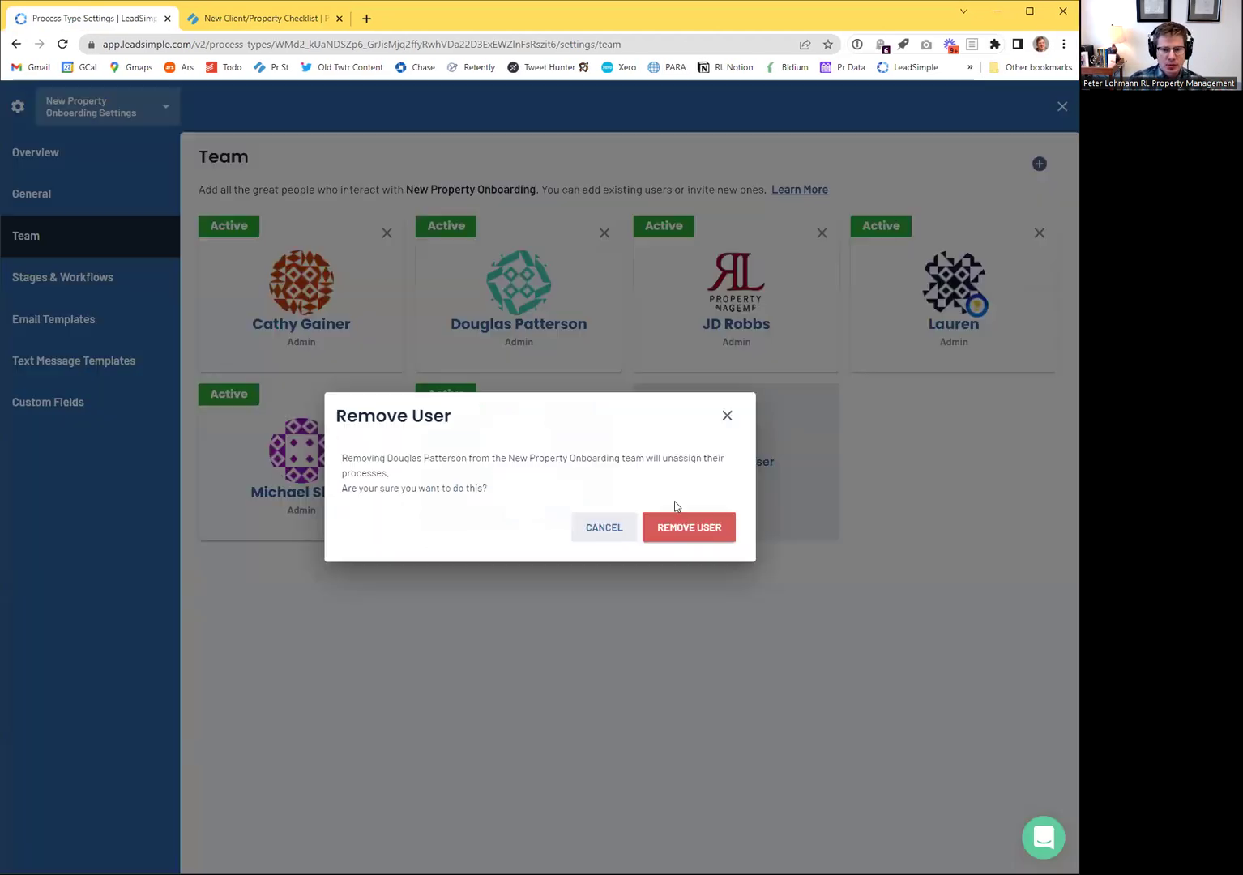
- Confirm removing the selected user from the New Property Onboarding team
{"action": "left_click", "coordinate": [711, 533]}
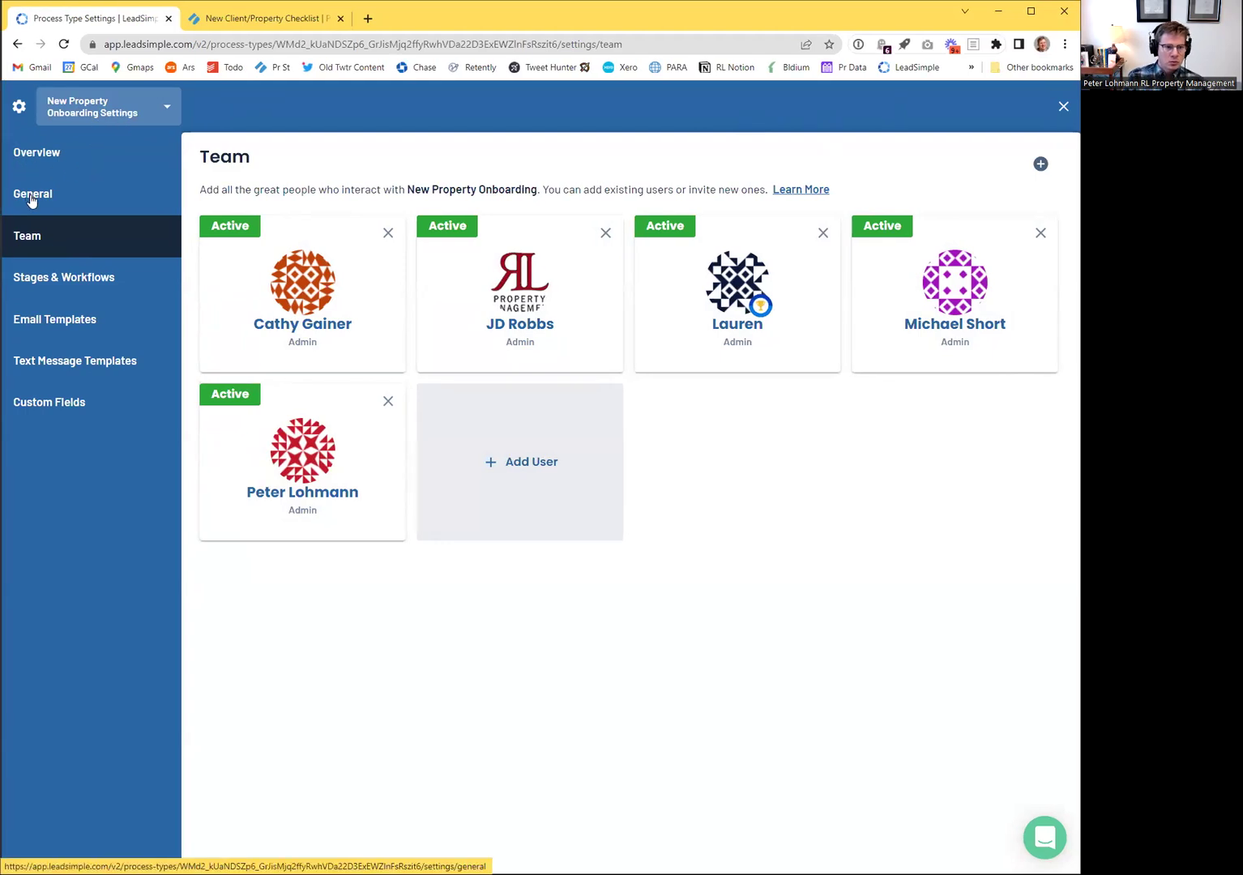
- Write the overview description "This is the new property onboarding process." for the process and save it
{"action": "left_click", "coordinate": [40, 154]}
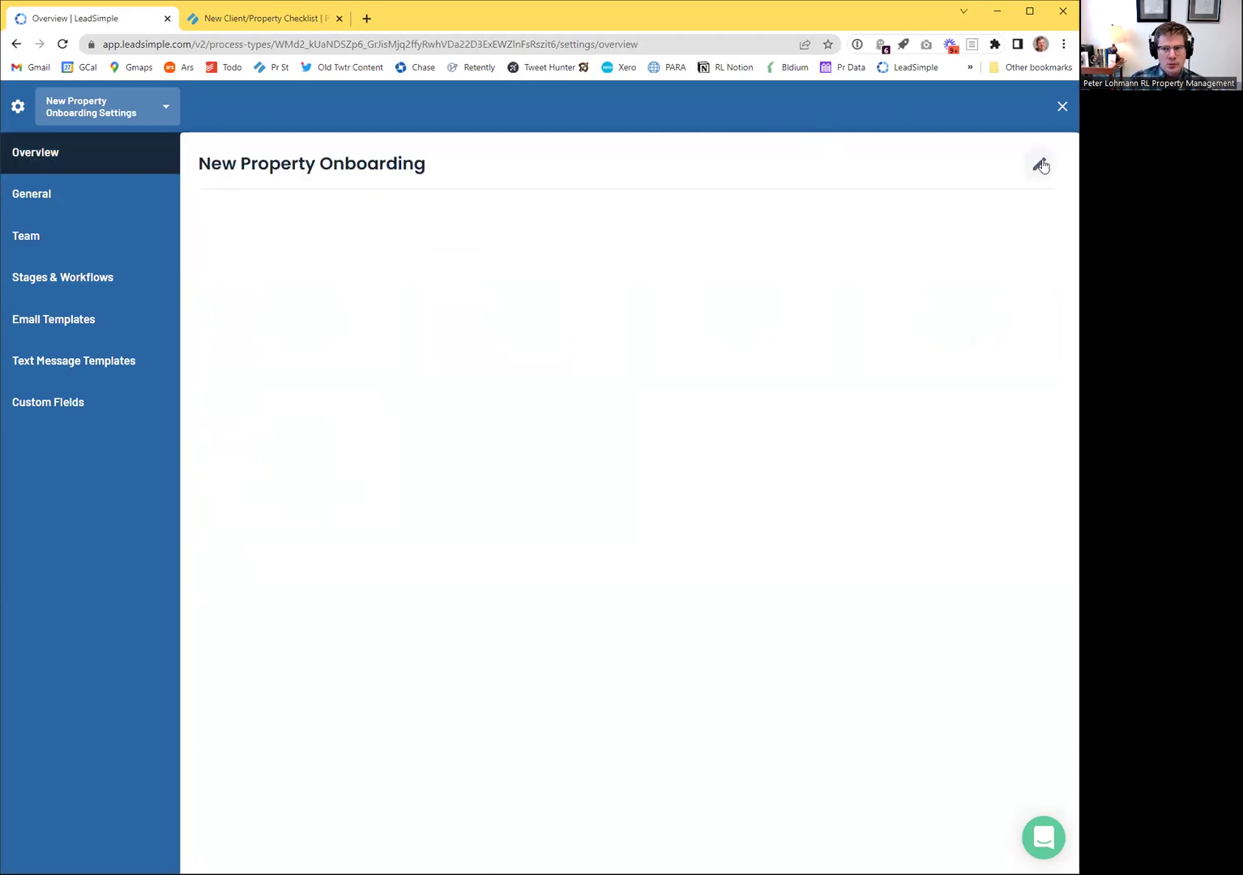
{"action": "left_click", "coordinate": [1040, 165]}
{"action": "left_click", "coordinate": [294, 226]}
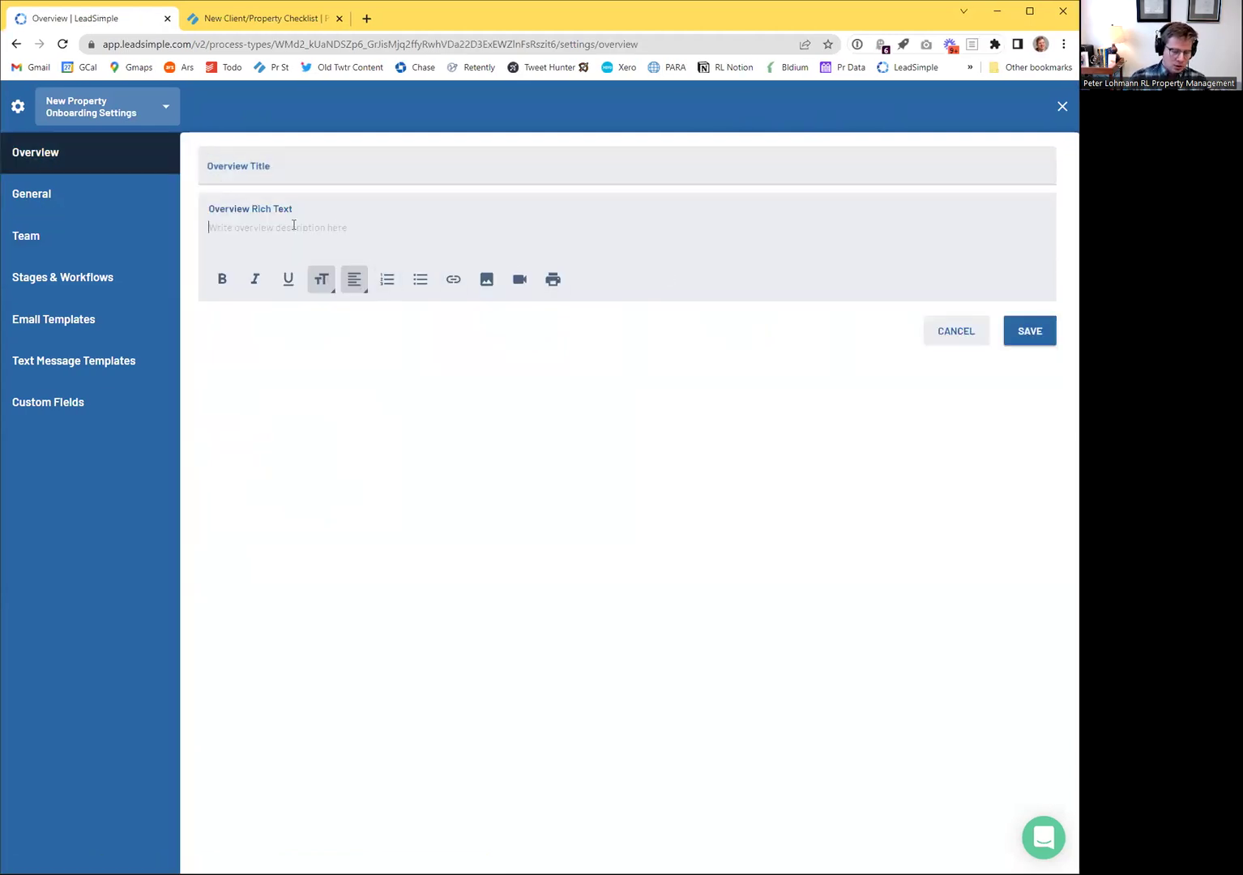
{"action": "type", "text": "This is the new"}
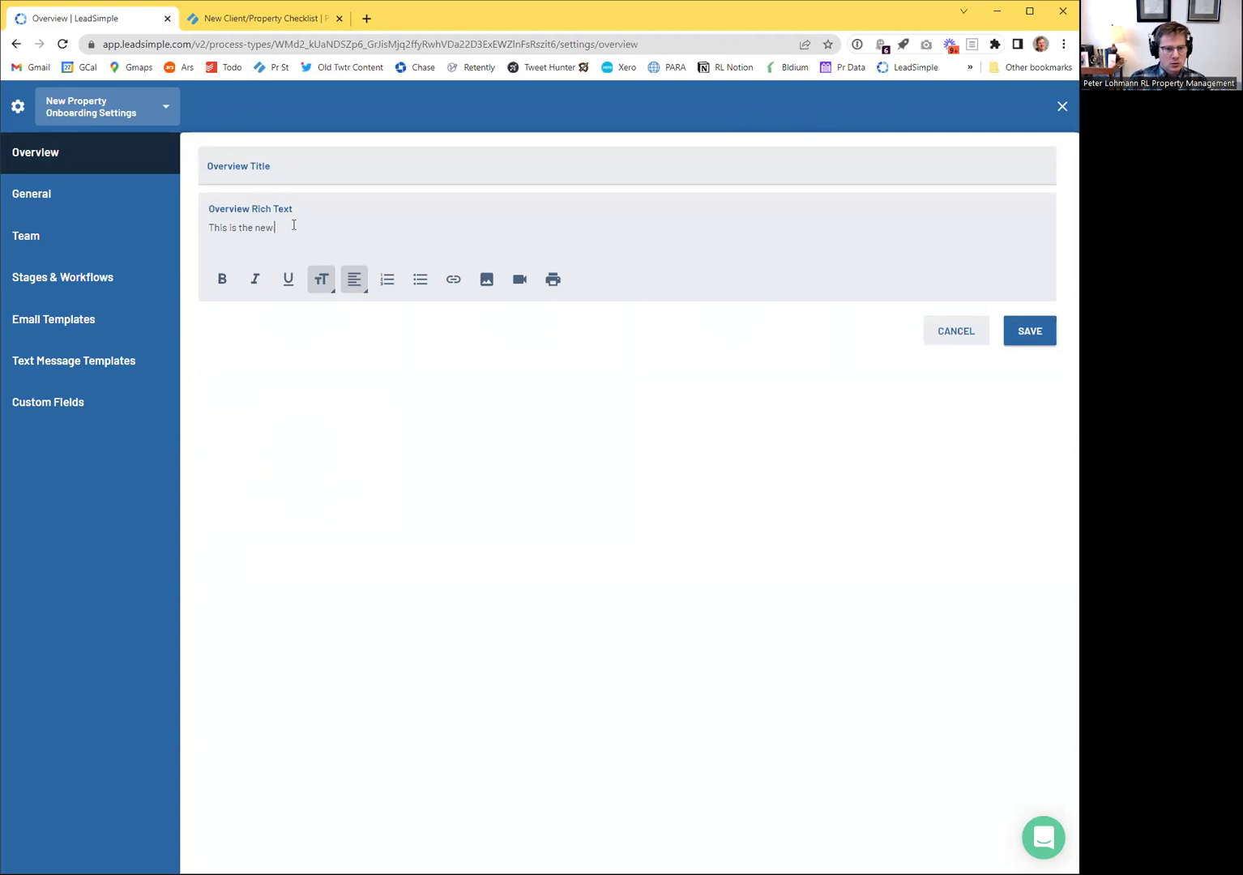
{"action": "type", "text": " property onboarding process."}
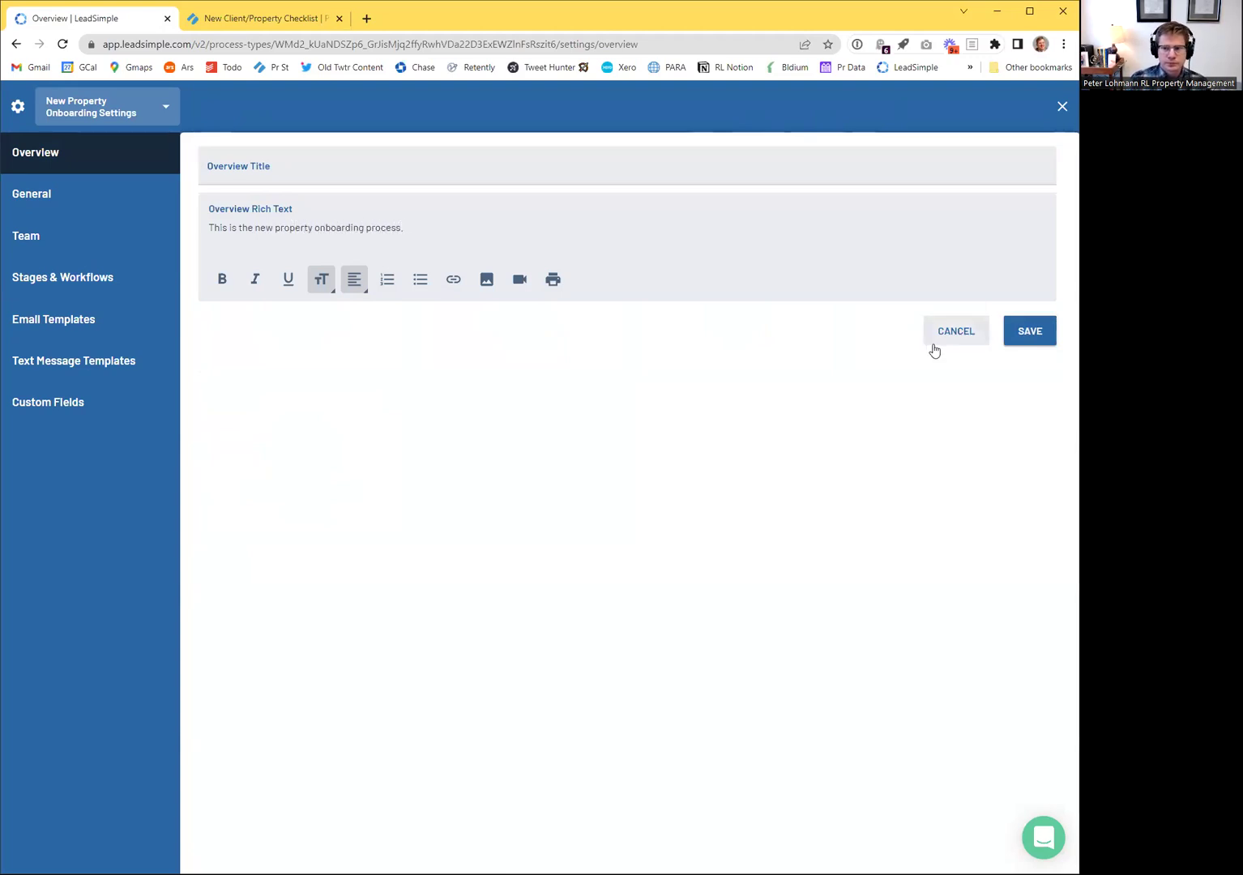
{"action": "left_click", "coordinate": [1017, 332]}
- In the general settings, add a contact role named Clients that maps to the Buildium Rental Owners pipeline
{"action": "left_click", "coordinate": [33, 194]}
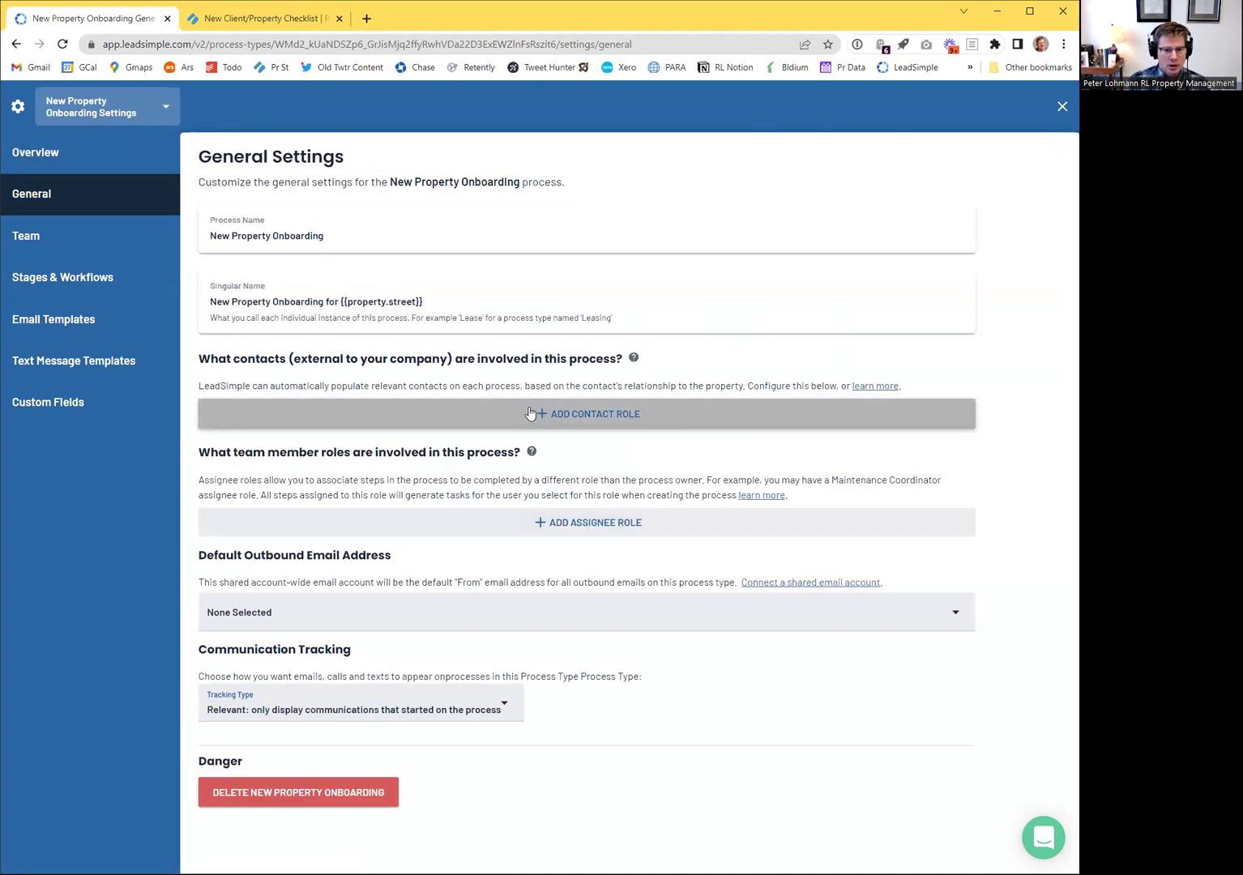
{"action": "left_click", "coordinate": [531, 414]}
{"action": "left_click", "coordinate": [358, 424]}
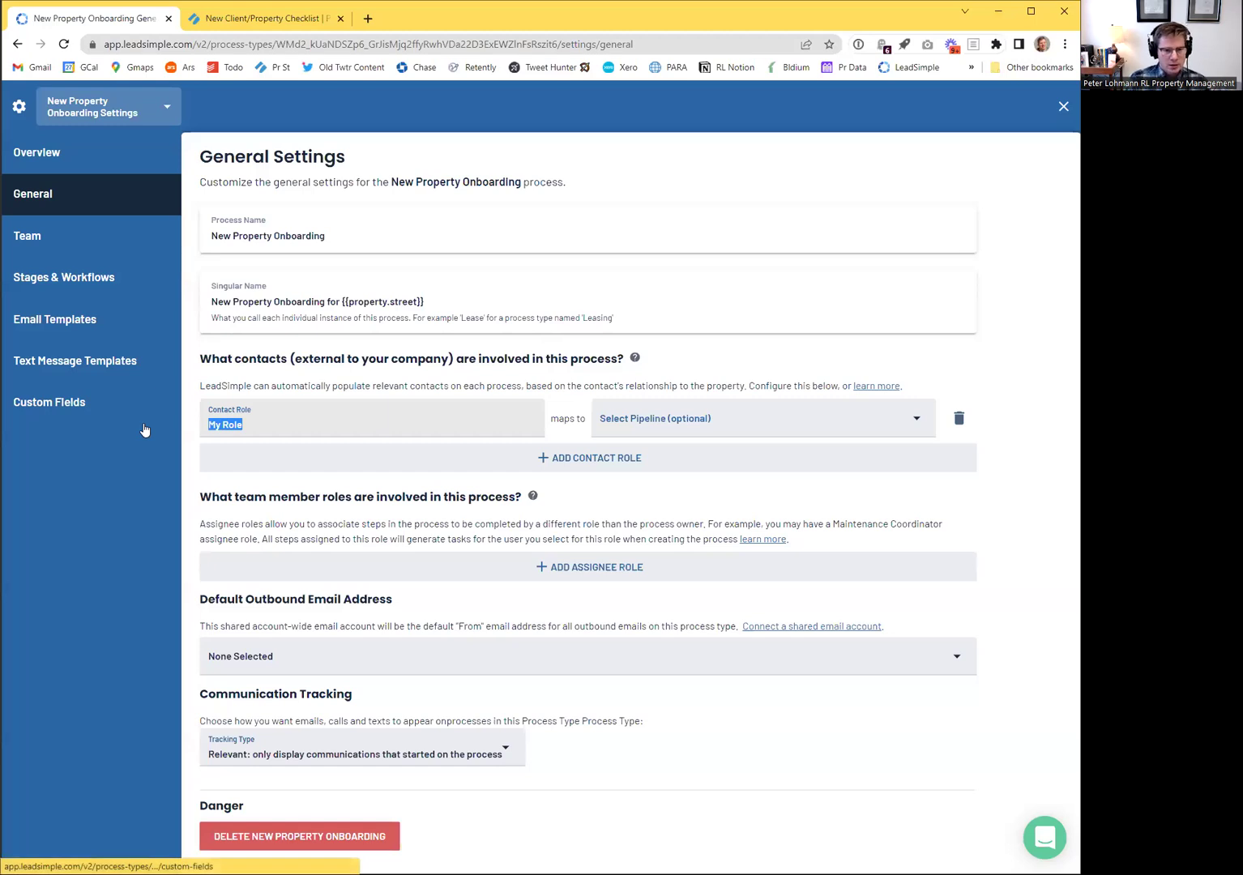
{"action": "type", "text": "Clients"}
{"action": "left_click", "coordinate": [656, 420]}
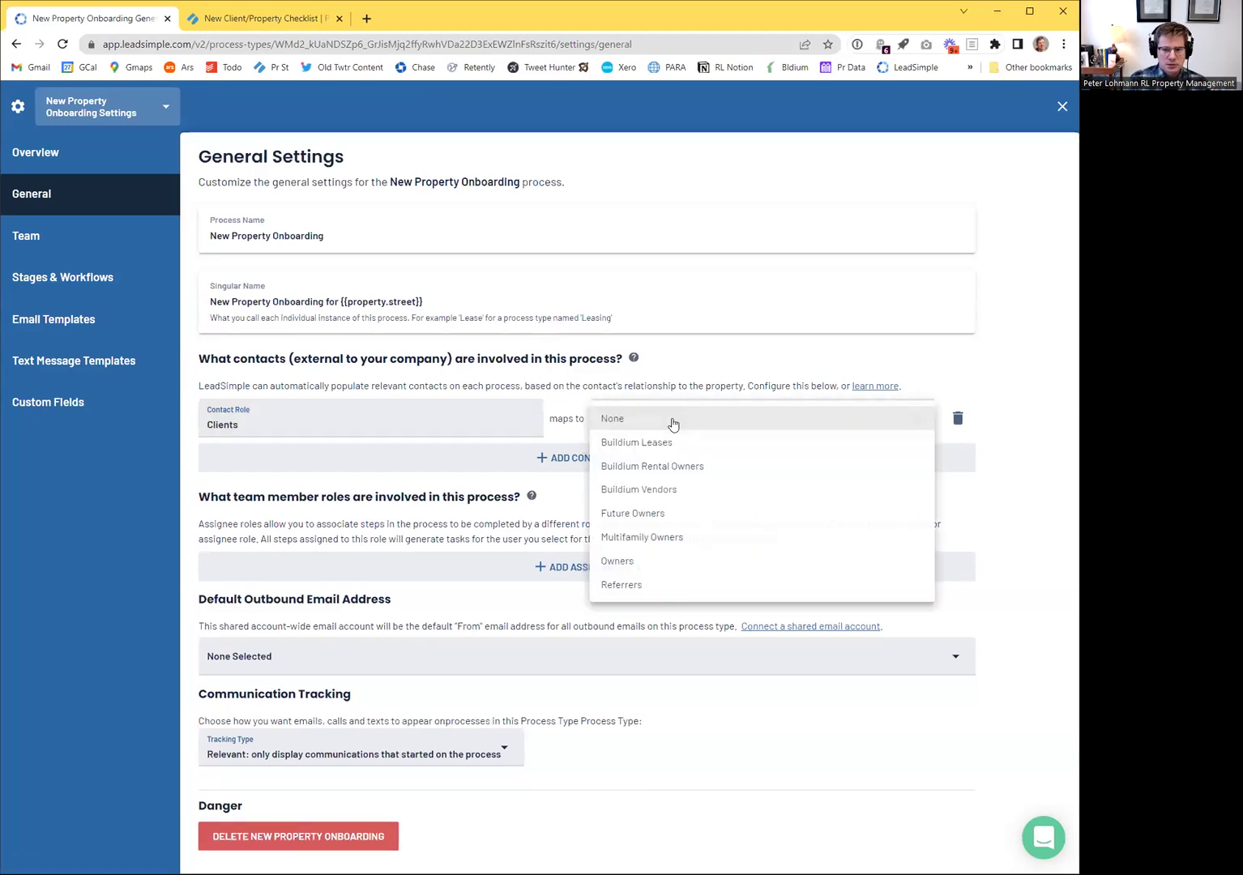
{"action": "left_click", "coordinate": [659, 467]}
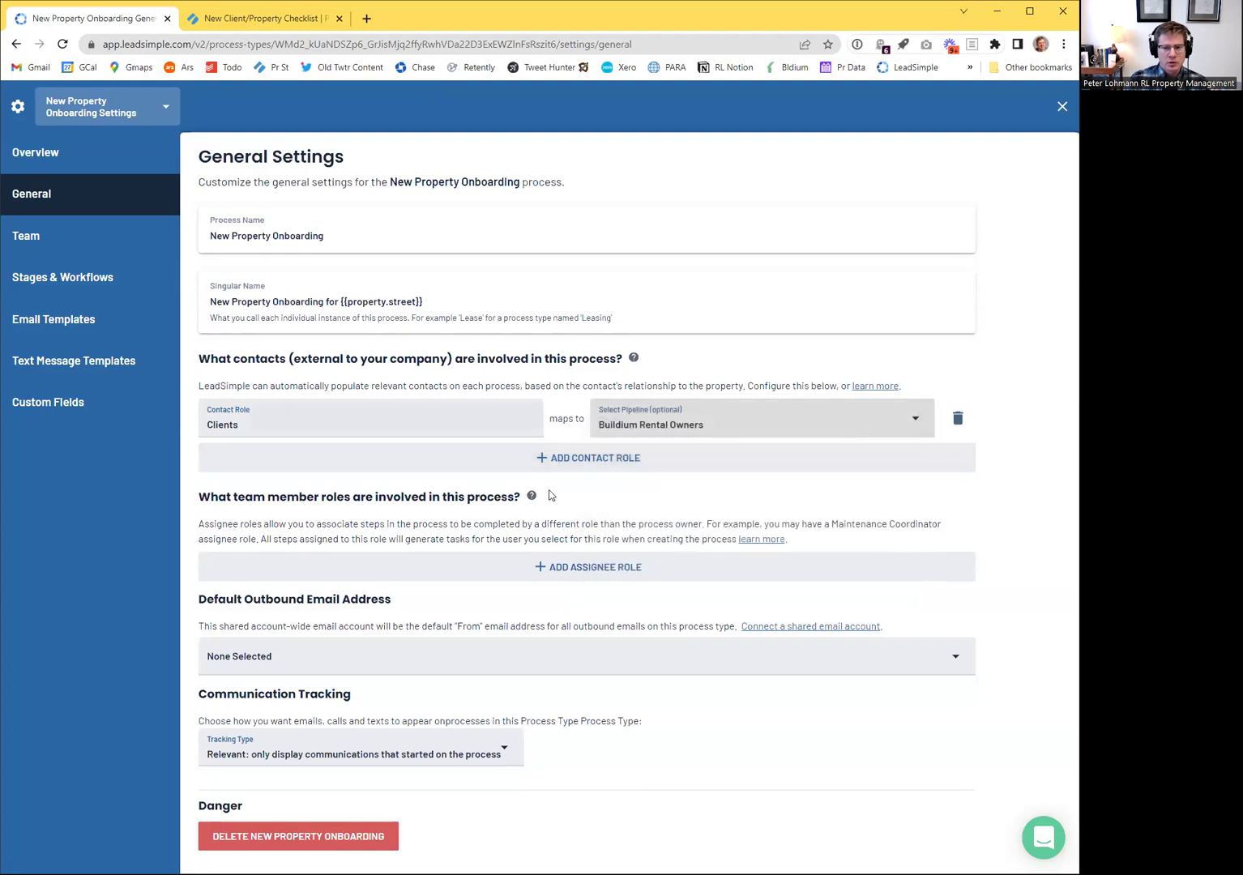
{"action": "left_click", "coordinate": [621, 461]}
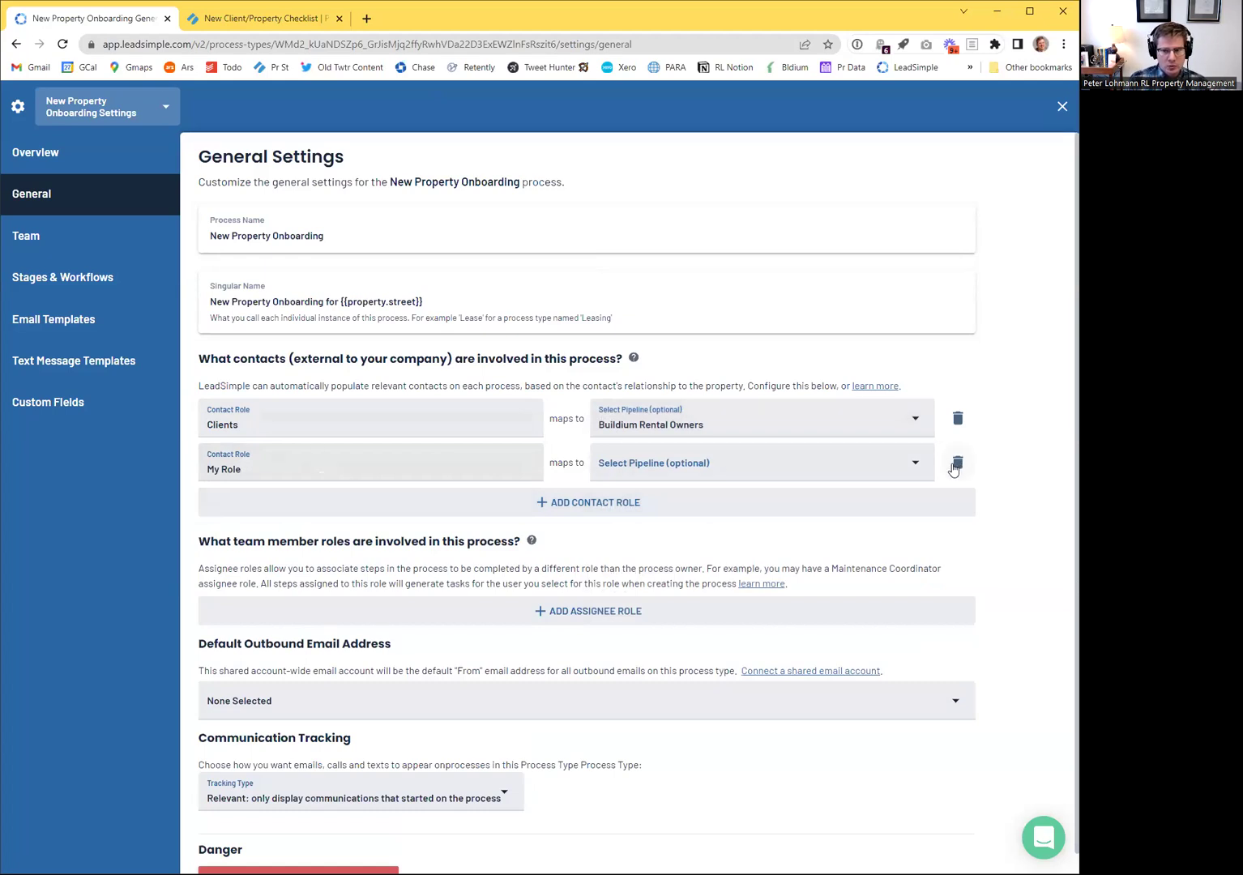
{"action": "left_click_drag", "start_coordinate": [258, 470], "coordinate": [152, 472]}
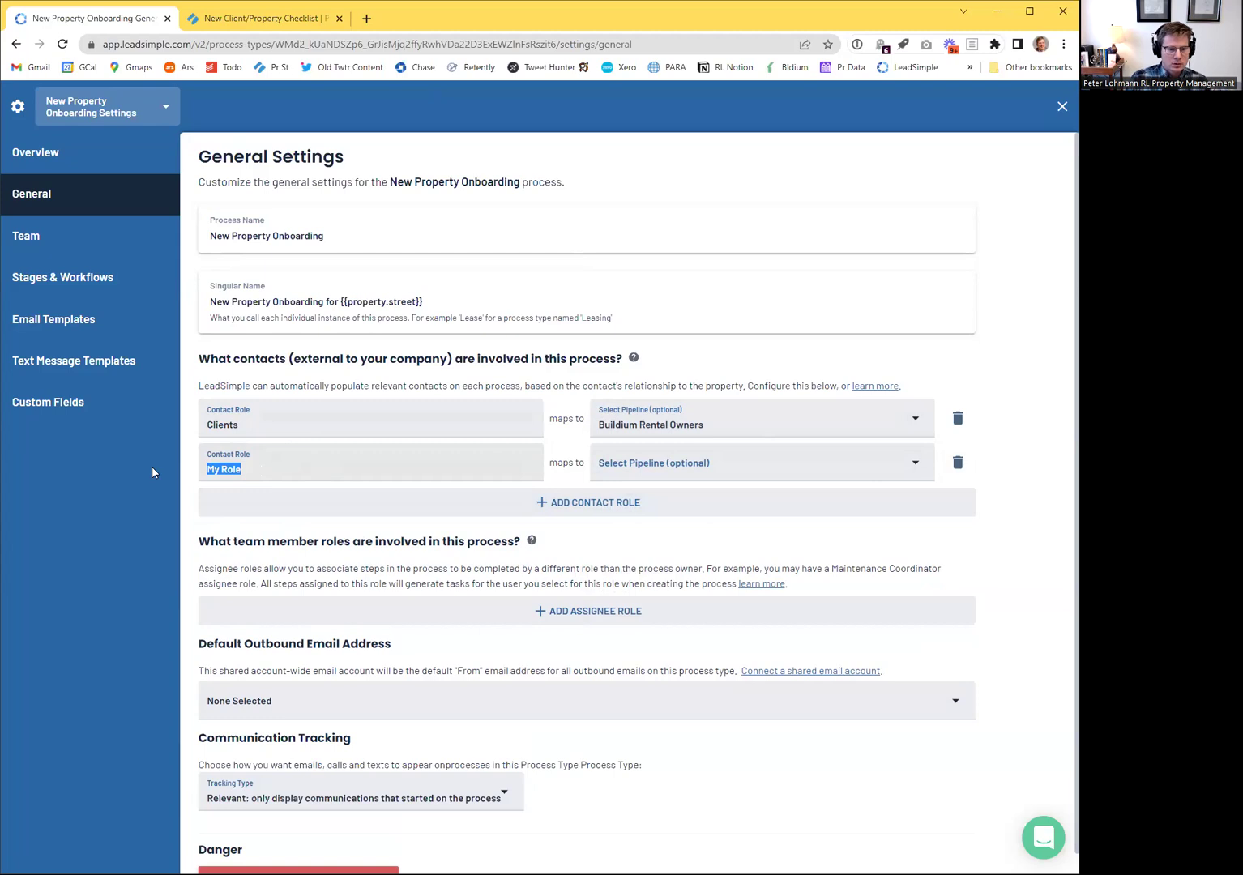
{"action": "left_click", "coordinate": [718, 472]}
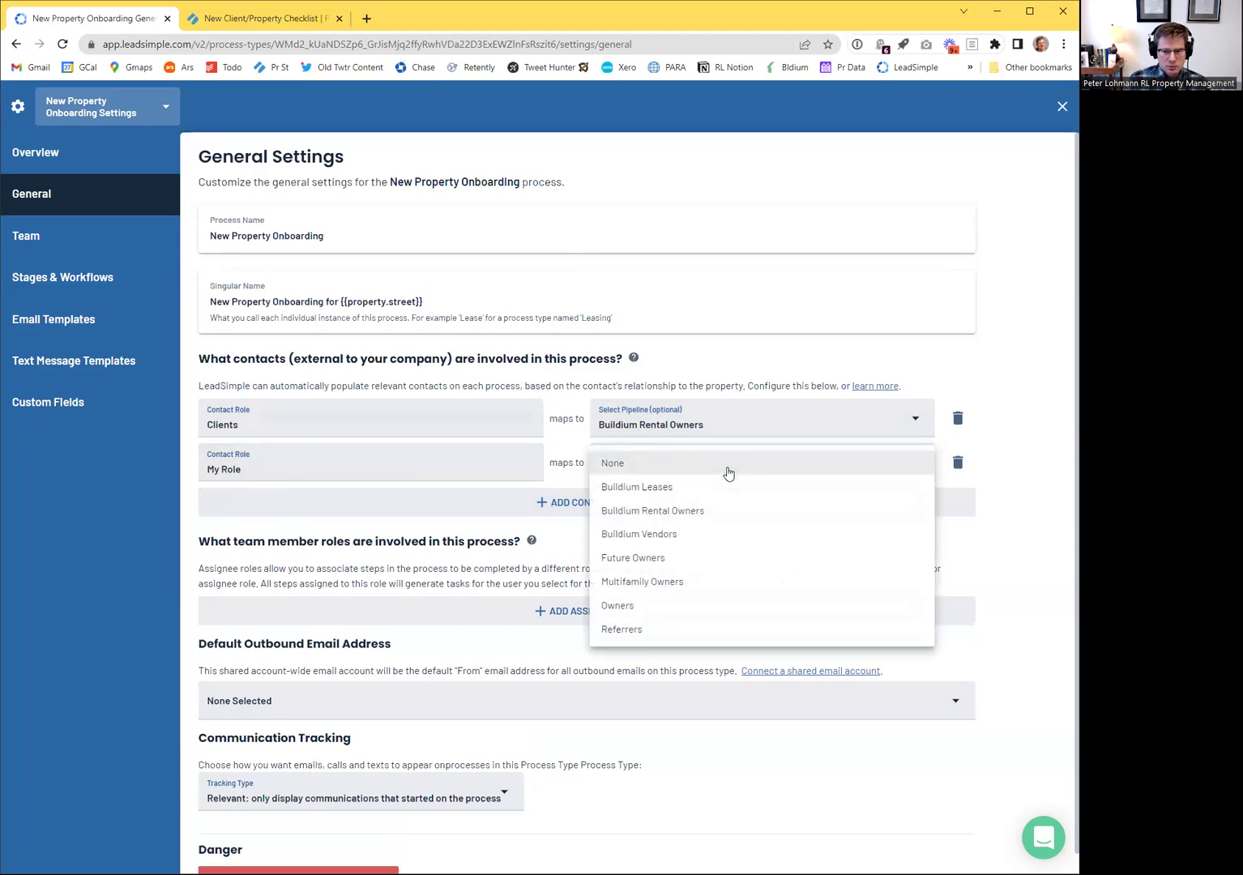
{"action": "left_click", "coordinate": [984, 463]}
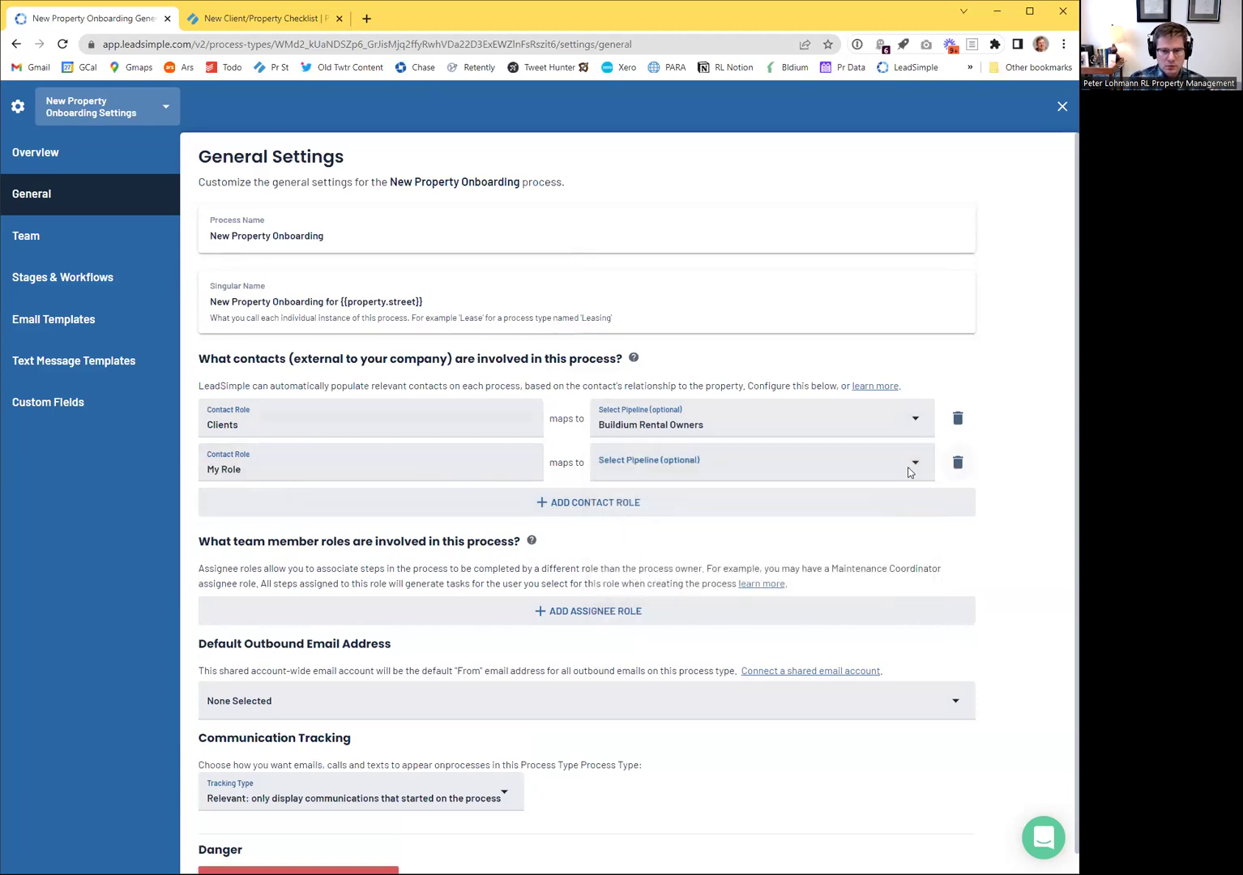
{"action": "left_click", "coordinate": [957, 463]}
{"action": "left_click", "coordinate": [652, 529]}
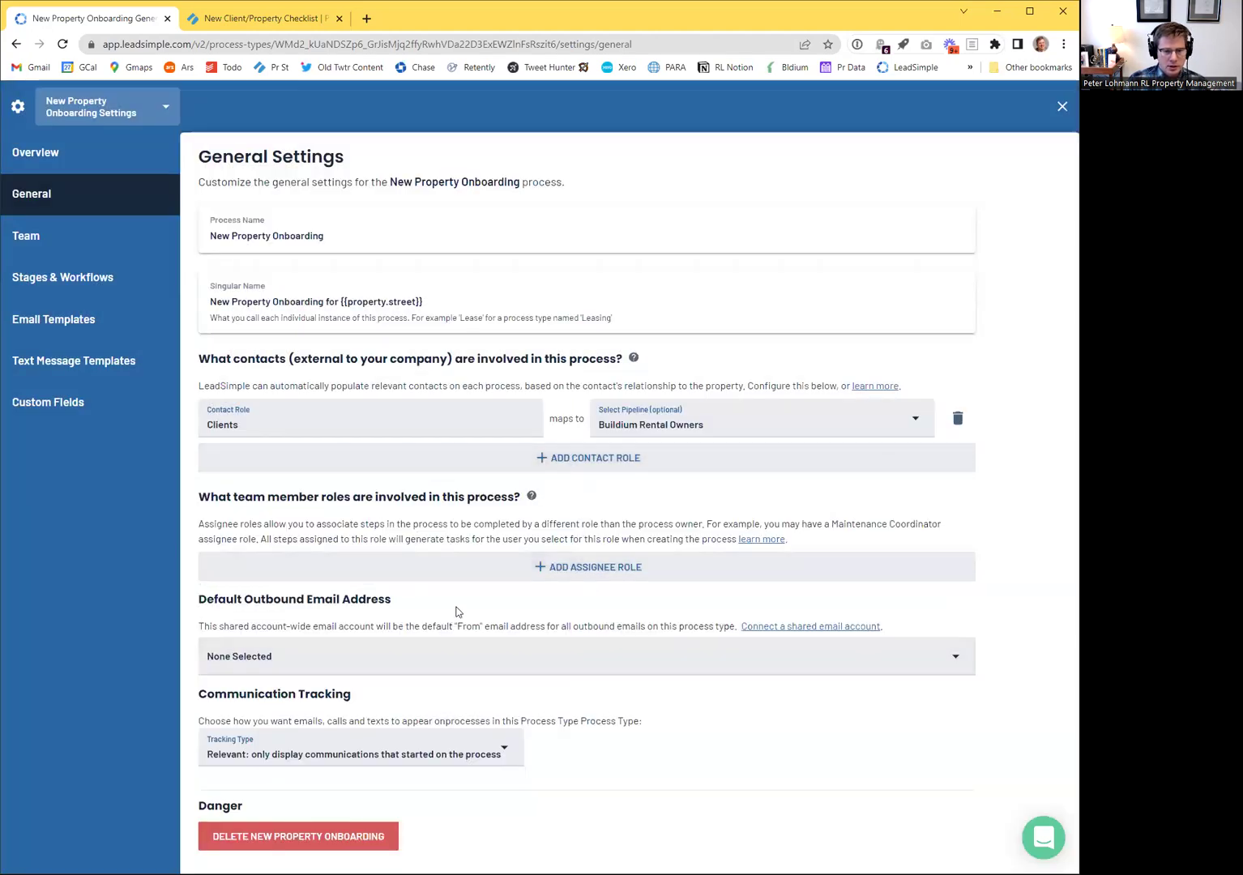
- Open the process's stages and workflows settings and examine the backlog, active and completed stage groups
{"action": "left_click", "coordinate": [81, 251]}
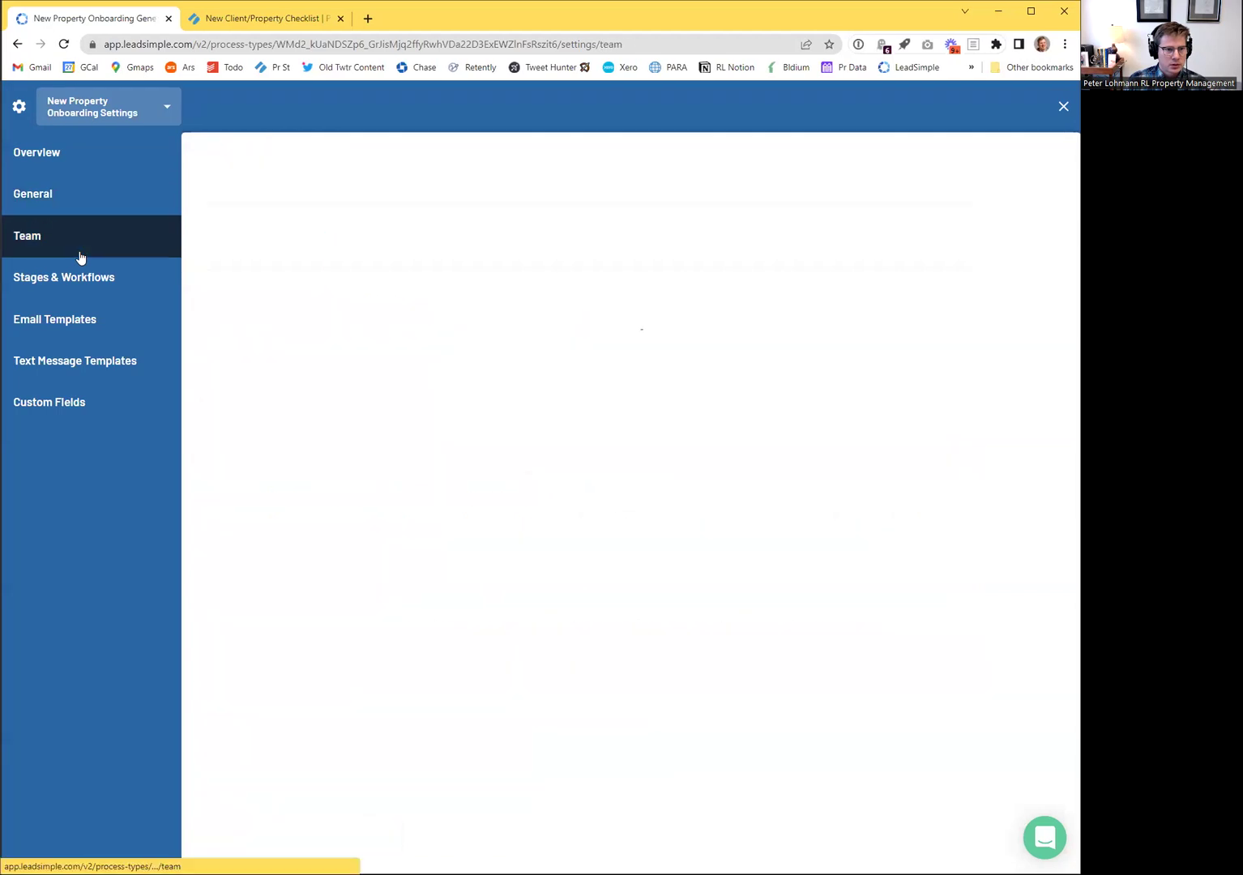
{"action": "left_click", "coordinate": [85, 281]}
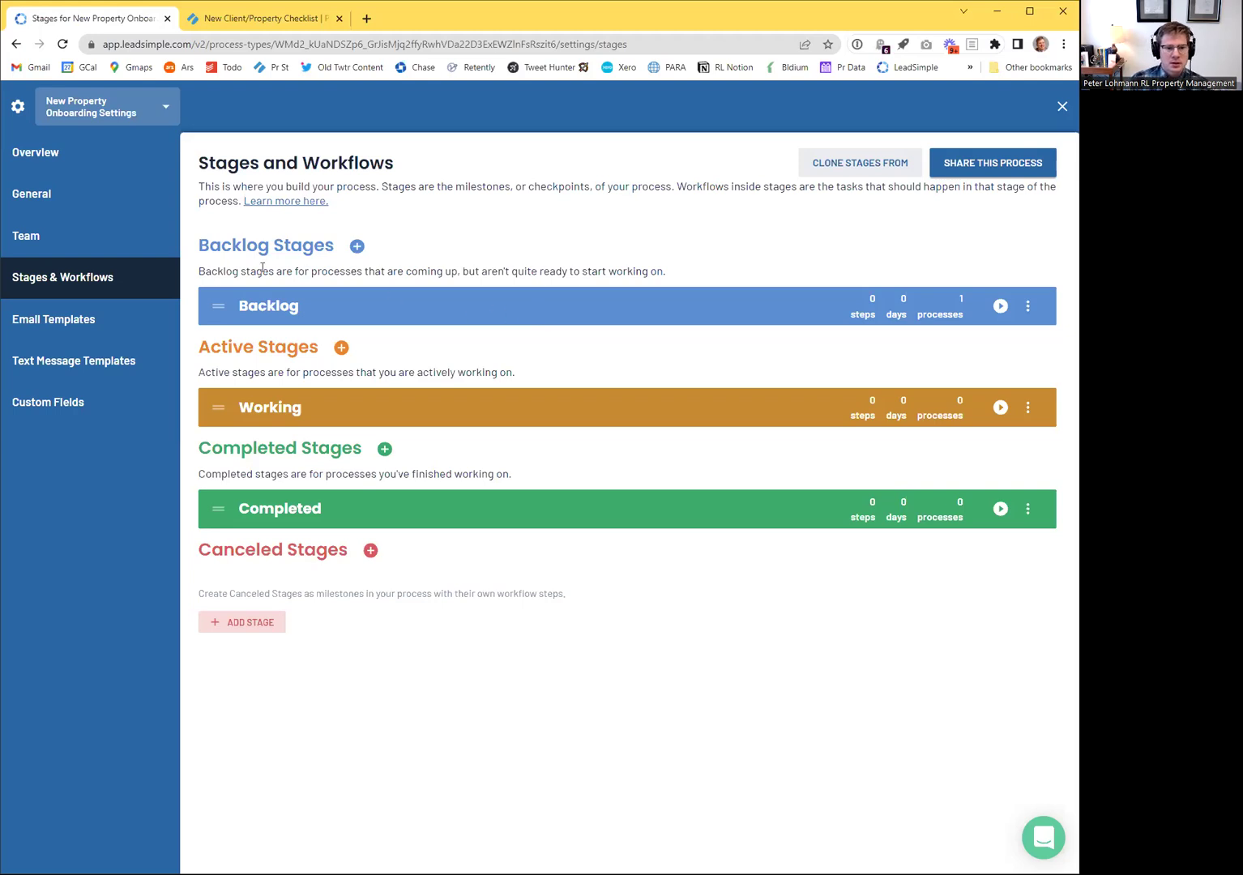
{"action": "left_click_drag", "start_coordinate": [213, 248], "coordinate": [290, 248]}
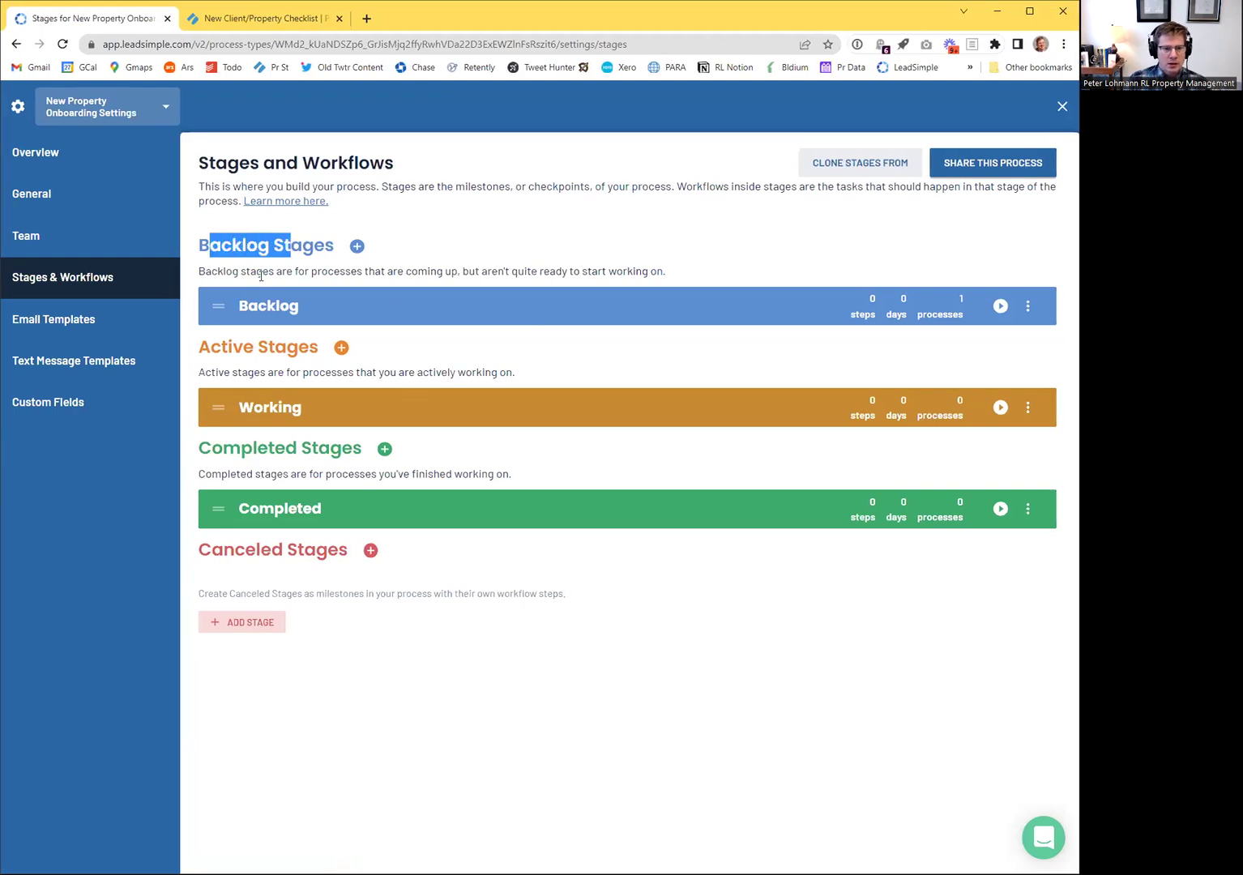
{"action": "left_click_drag", "start_coordinate": [199, 347], "coordinate": [289, 347]}
{"action": "left_click_drag", "start_coordinate": [213, 458], "coordinate": [320, 461]}
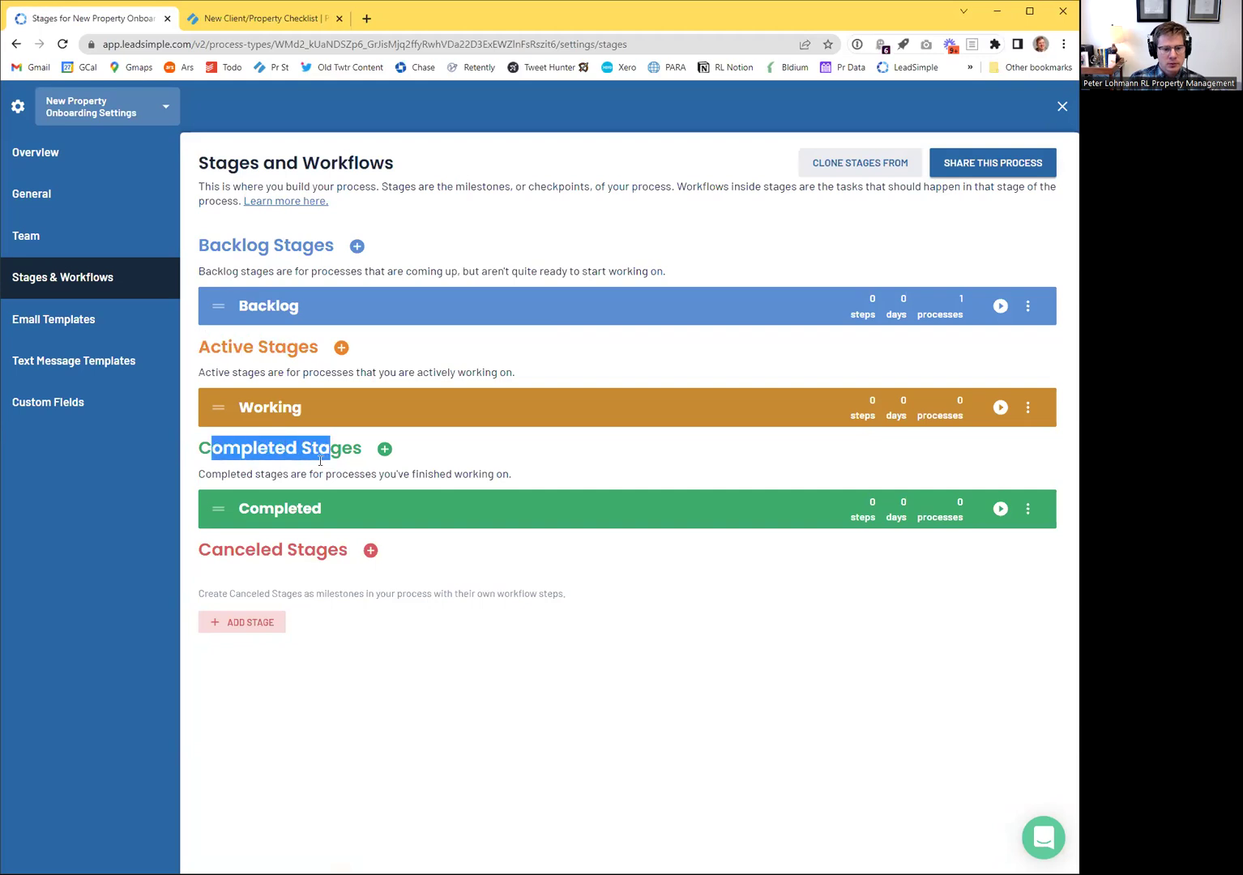
{"action": "left_click_drag", "start_coordinate": [250, 558], "coordinate": [308, 555]}
{"action": "left_click", "coordinate": [316, 555]}
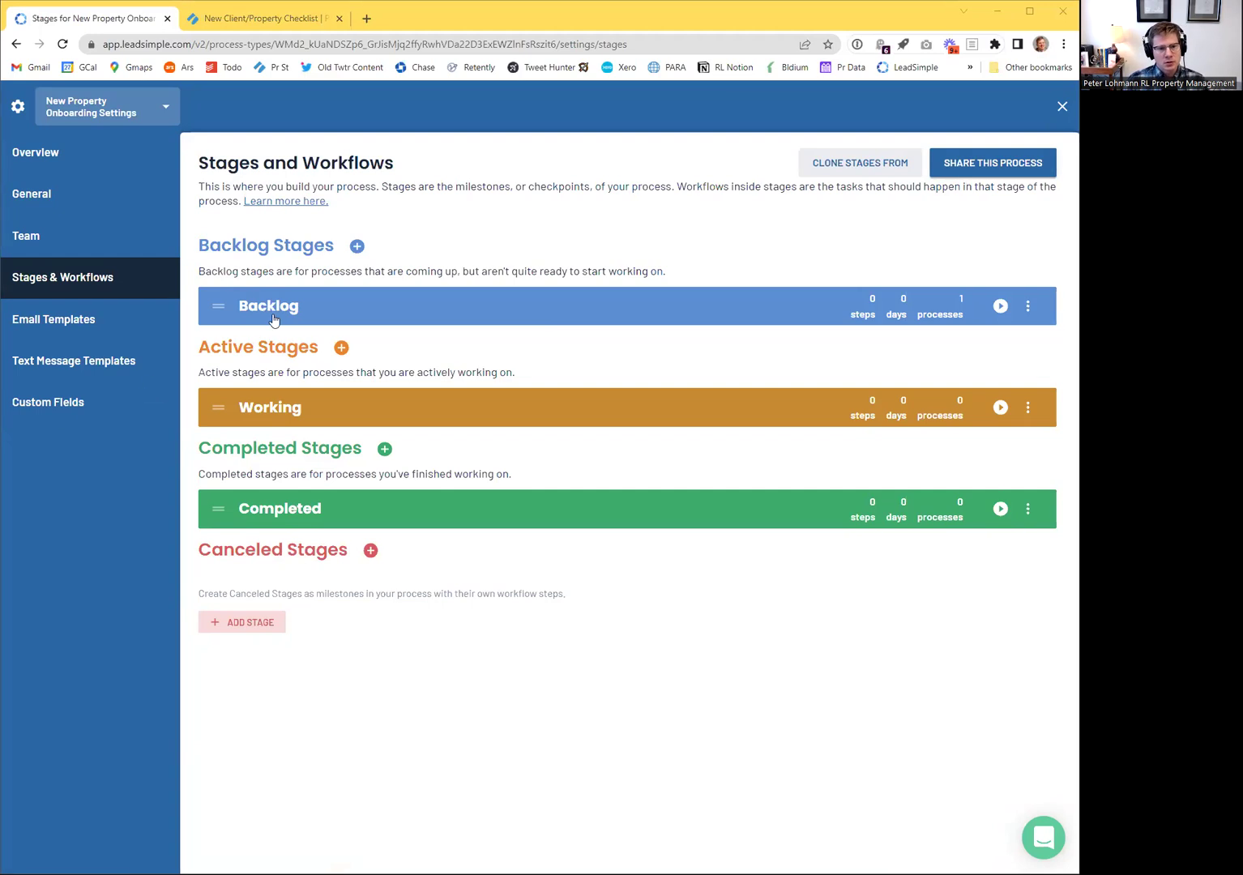
- Switch to Process Street and examine the New Client/Property Checklist's required information fields and its task sections
{"action": "left_click", "coordinate": [231, 21]}
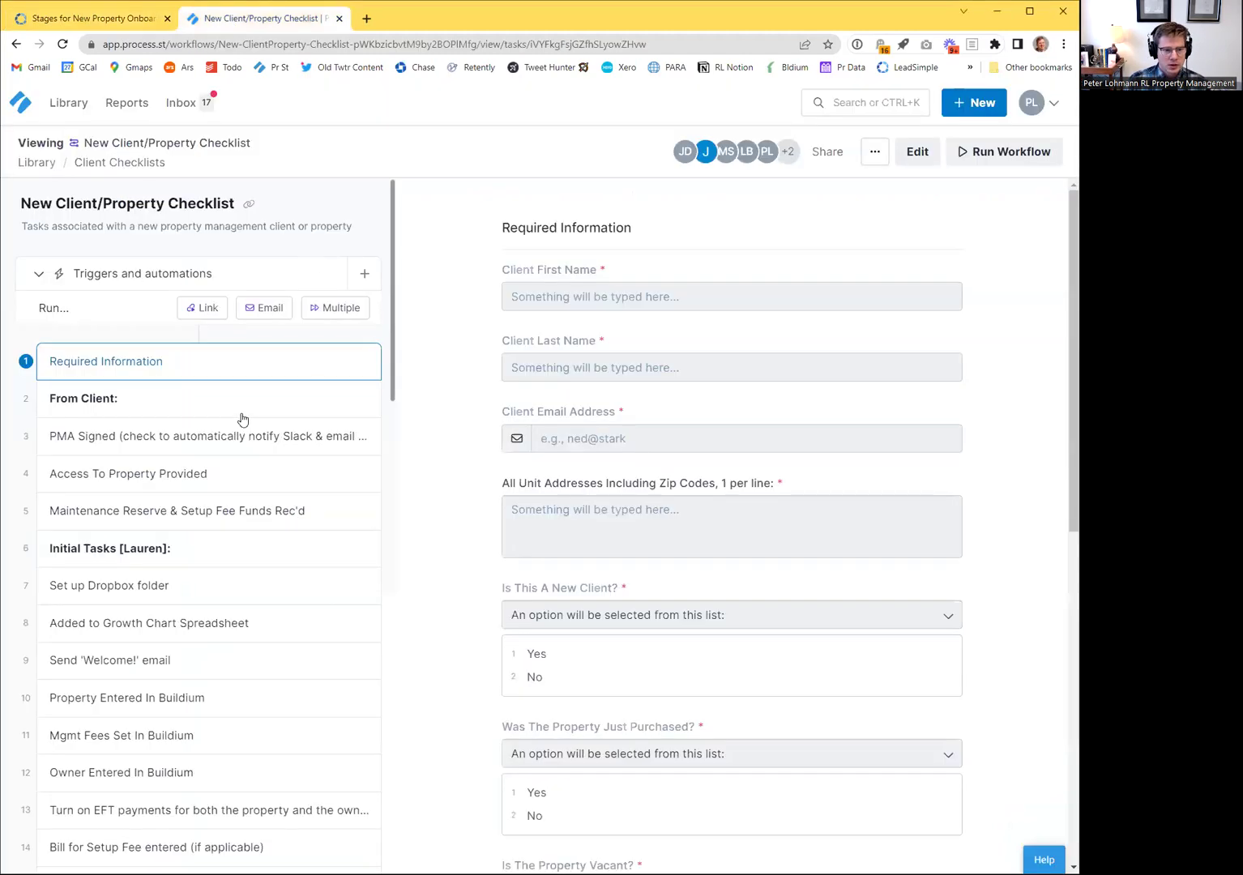
{"action": "scroll", "coordinate": [395, 302], "scroll_direction": "down", "scroll_amount": 1}
{"action": "scroll", "coordinate": [396, 301], "scroll_direction": "up", "scroll_amount": 1}
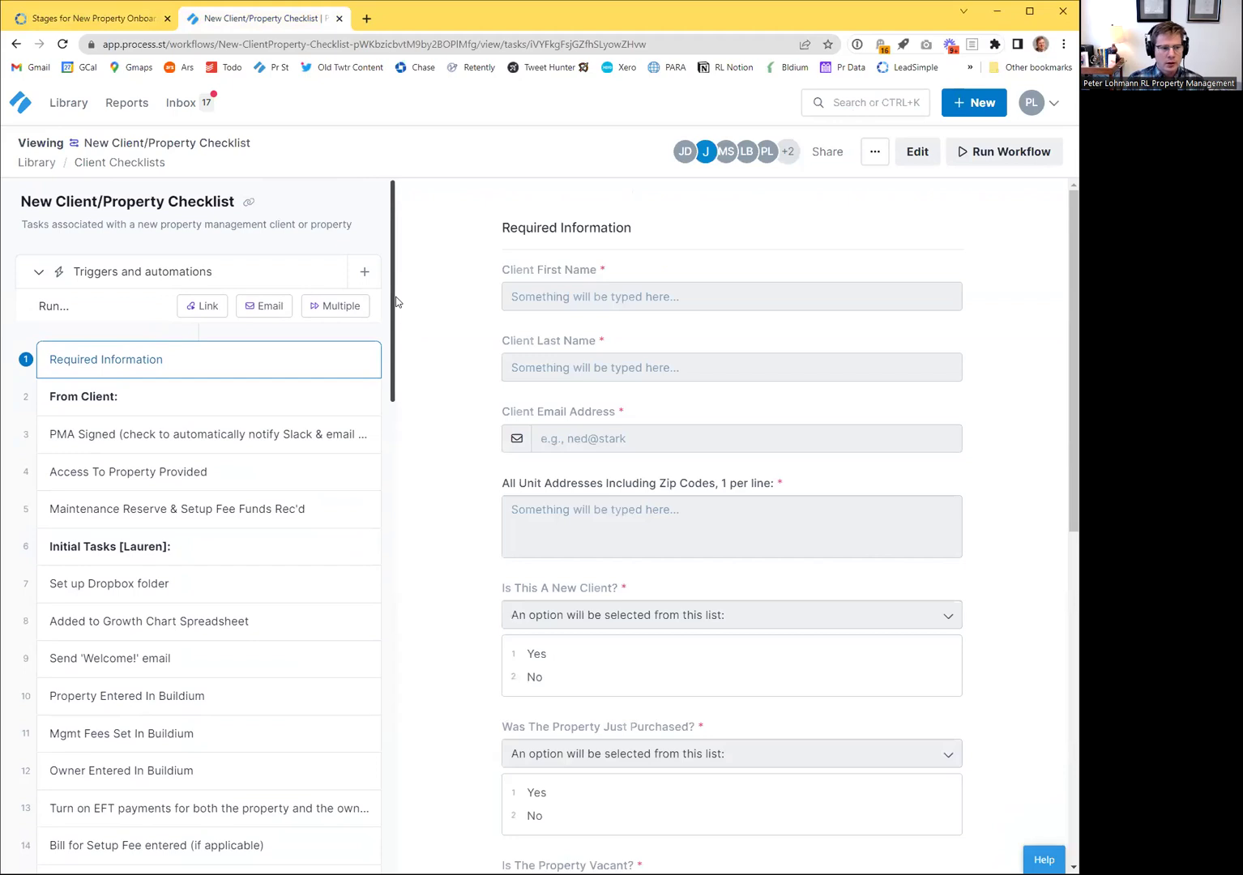
{"action": "left_click_drag", "start_coordinate": [396, 301], "coordinate": [393, 329]}
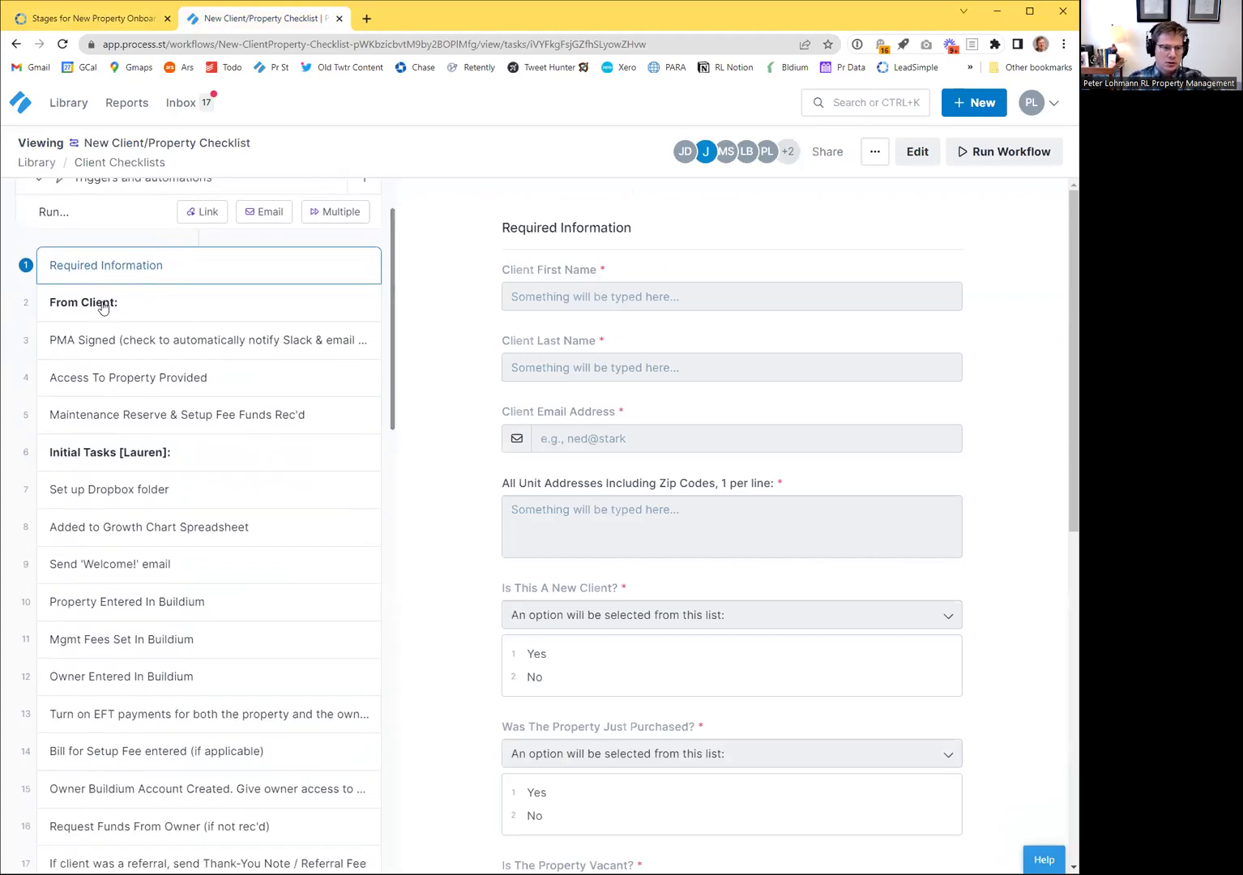
{"action": "left_click_drag", "start_coordinate": [554, 224], "coordinate": [776, 802]}
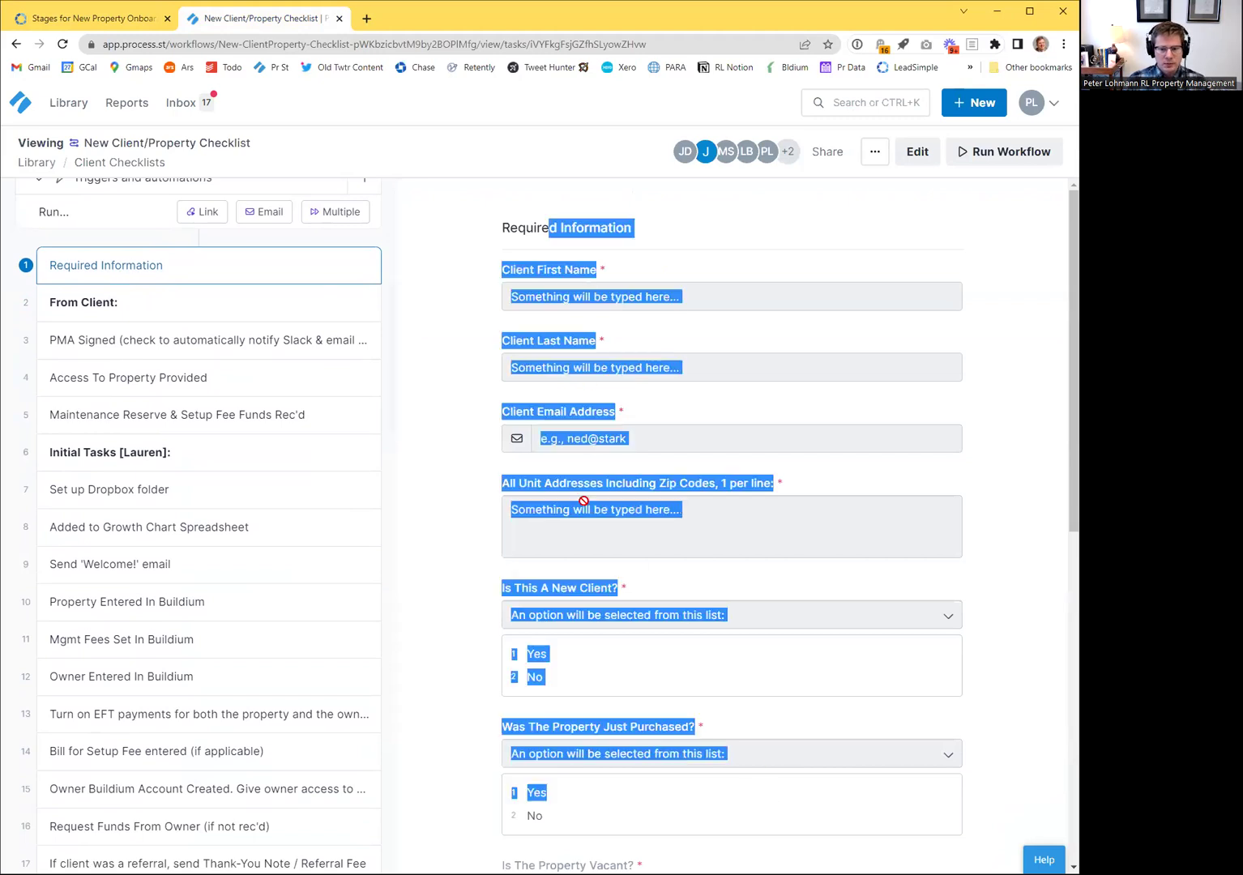
{"action": "left_click", "coordinate": [173, 310]}
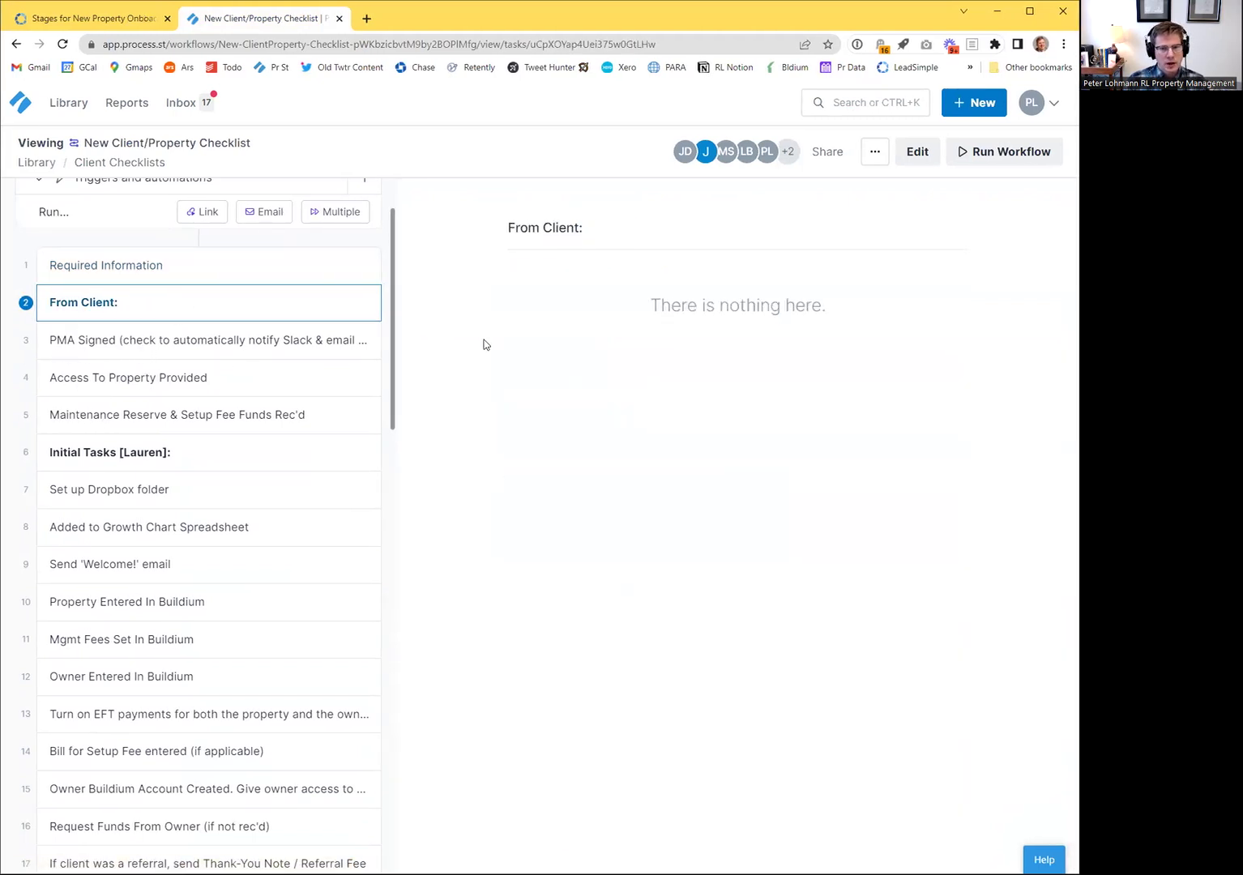
{"action": "scroll", "coordinate": [395, 308], "scroll_direction": "down", "scroll_amount": 2}
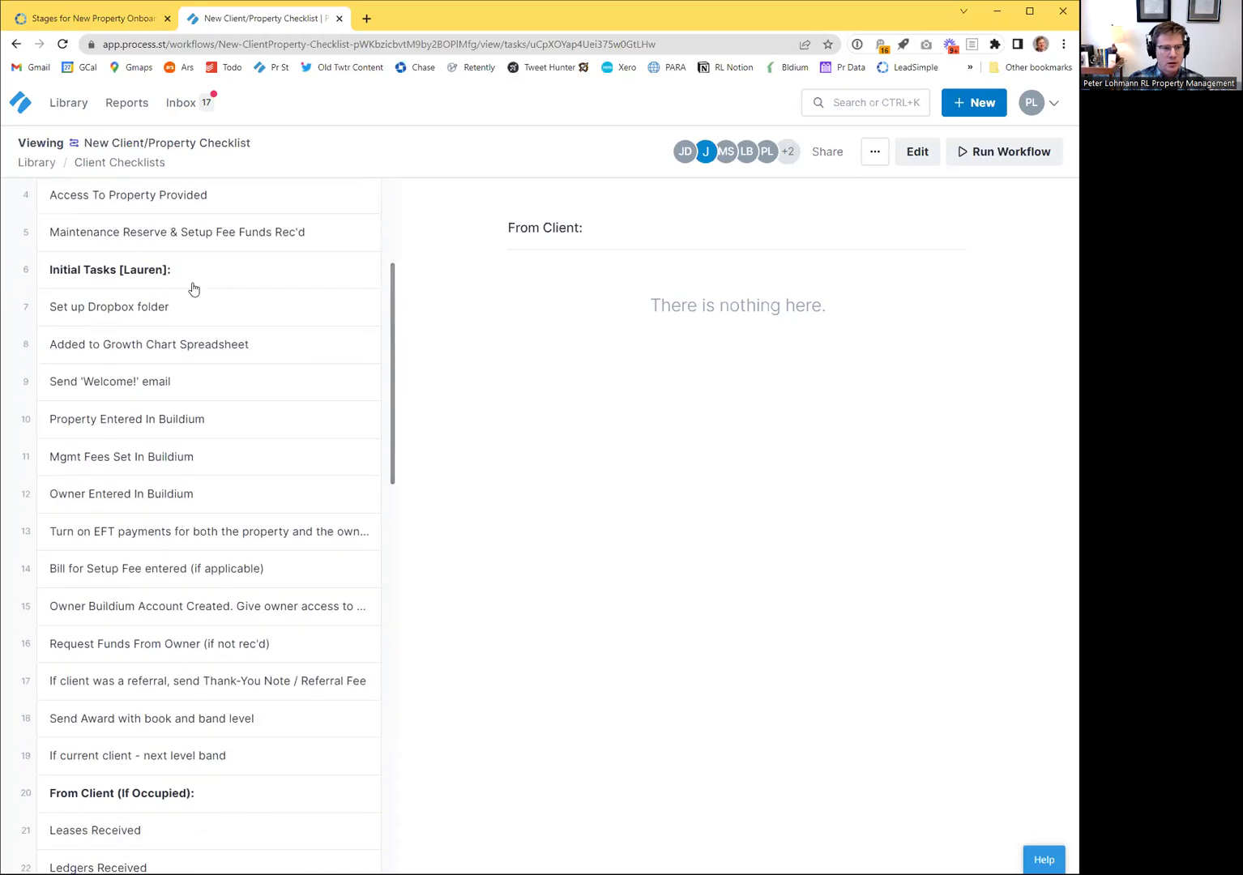
{"action": "left_click_drag", "start_coordinate": [394, 306], "coordinate": [291, 428]}
{"action": "left_click_drag", "start_coordinate": [396, 471], "coordinate": [380, 223]}
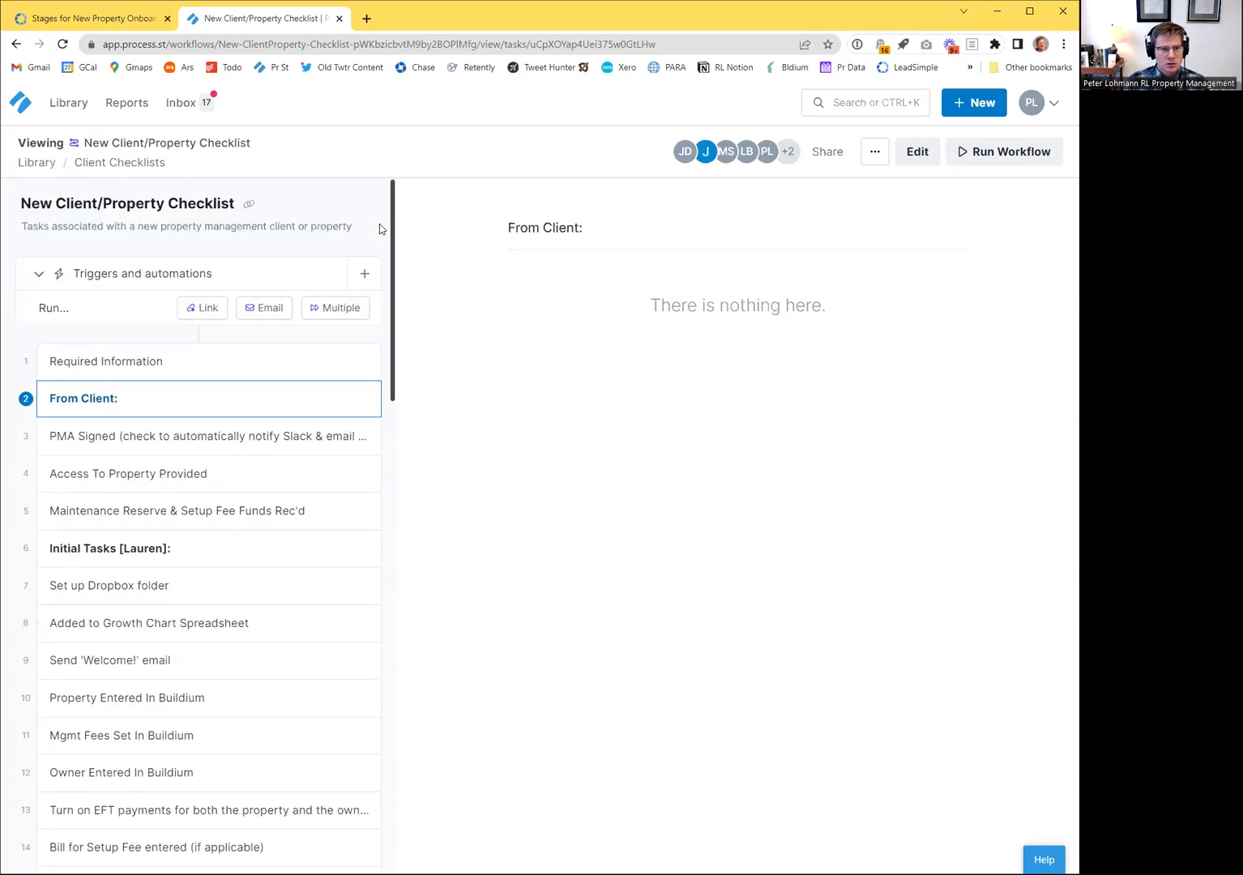
- Return to the stages in LeadSimple and delete the Backlog stage, moving its processes into another stage at the beginning of the workflow
{"action": "left_click", "coordinate": [74, 8]}
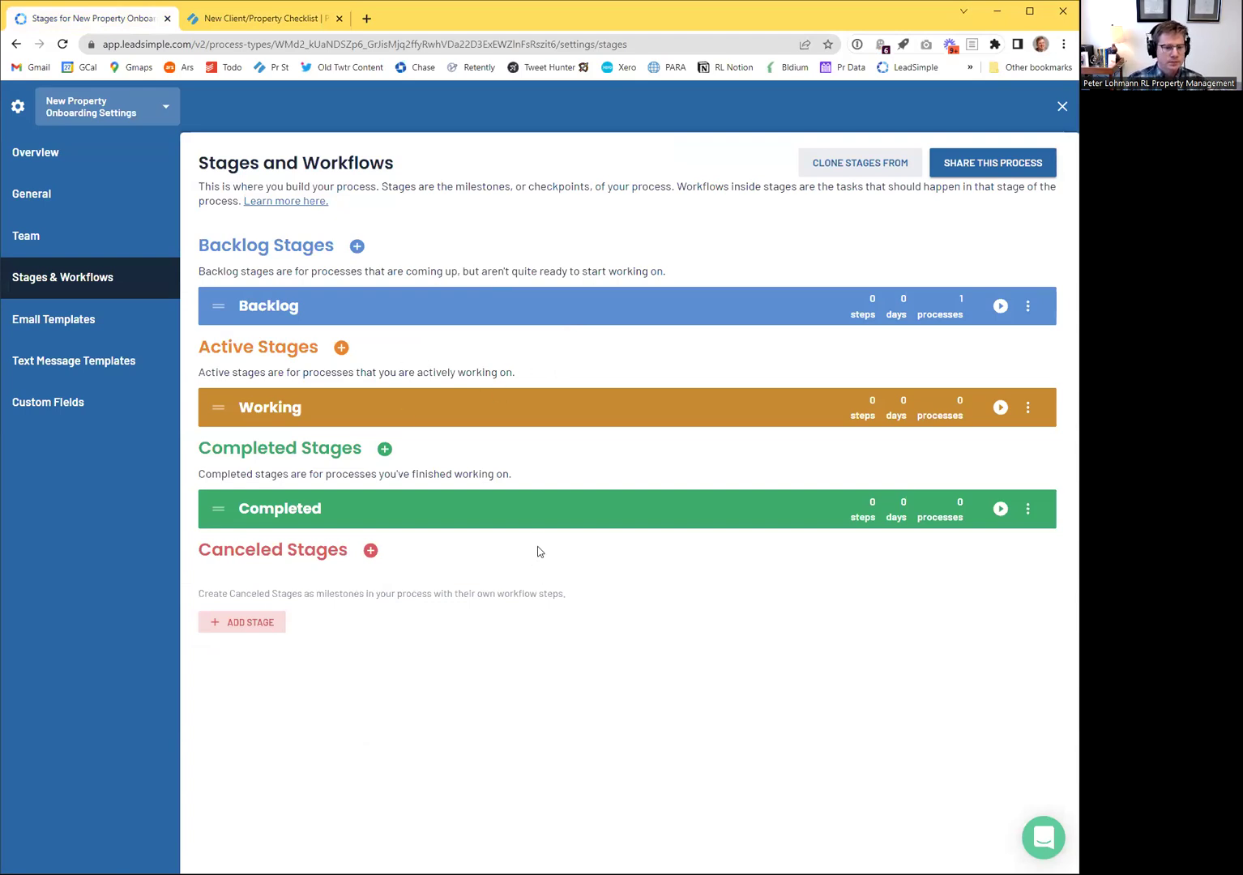
{"action": "left_click", "coordinate": [37, 236]}
{"action": "left_click", "coordinate": [94, 277]}
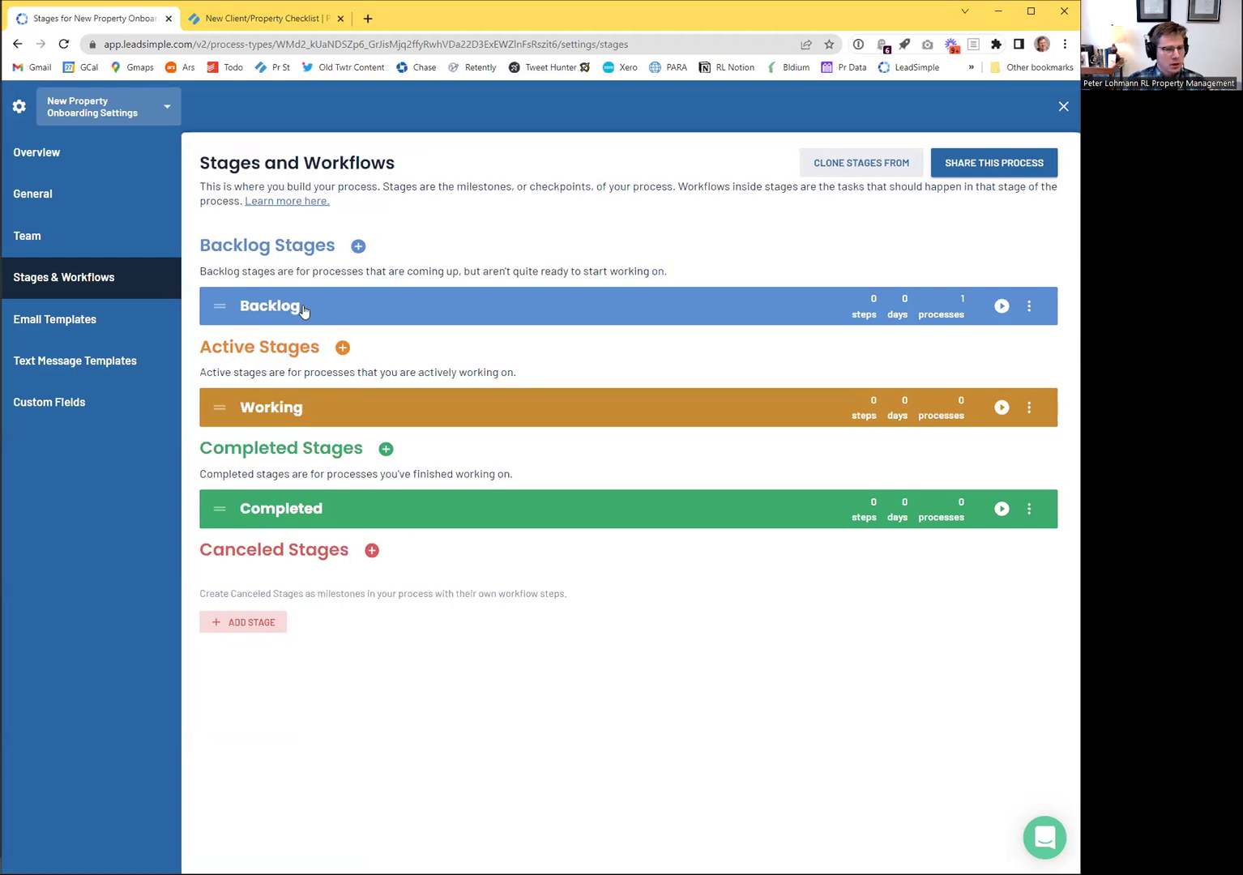
{"action": "left_click", "coordinate": [1026, 308]}
{"action": "left_click", "coordinate": [1031, 332]}
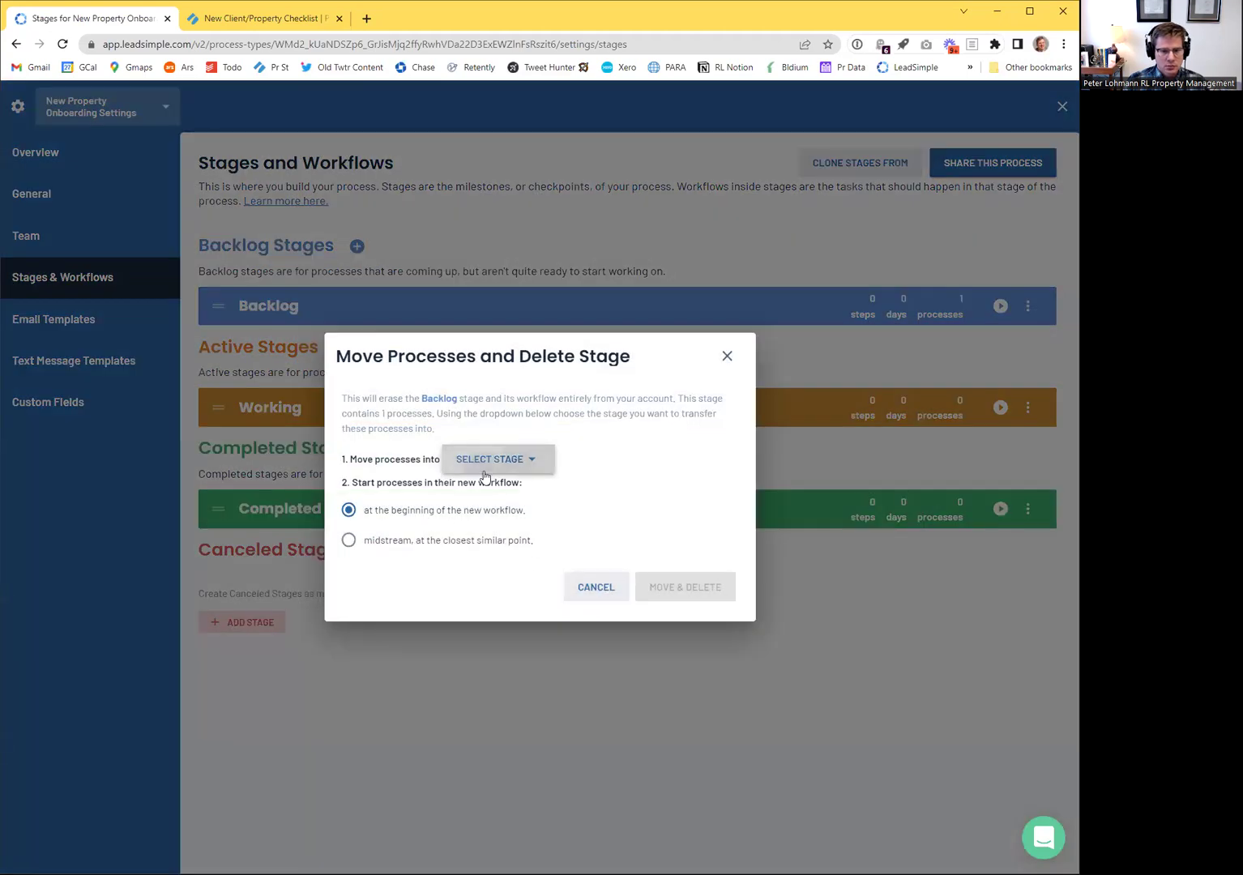
{"action": "left_click", "coordinate": [485, 477]}
{"action": "left_click", "coordinate": [478, 484]}
{"action": "key", "text": "Return"}
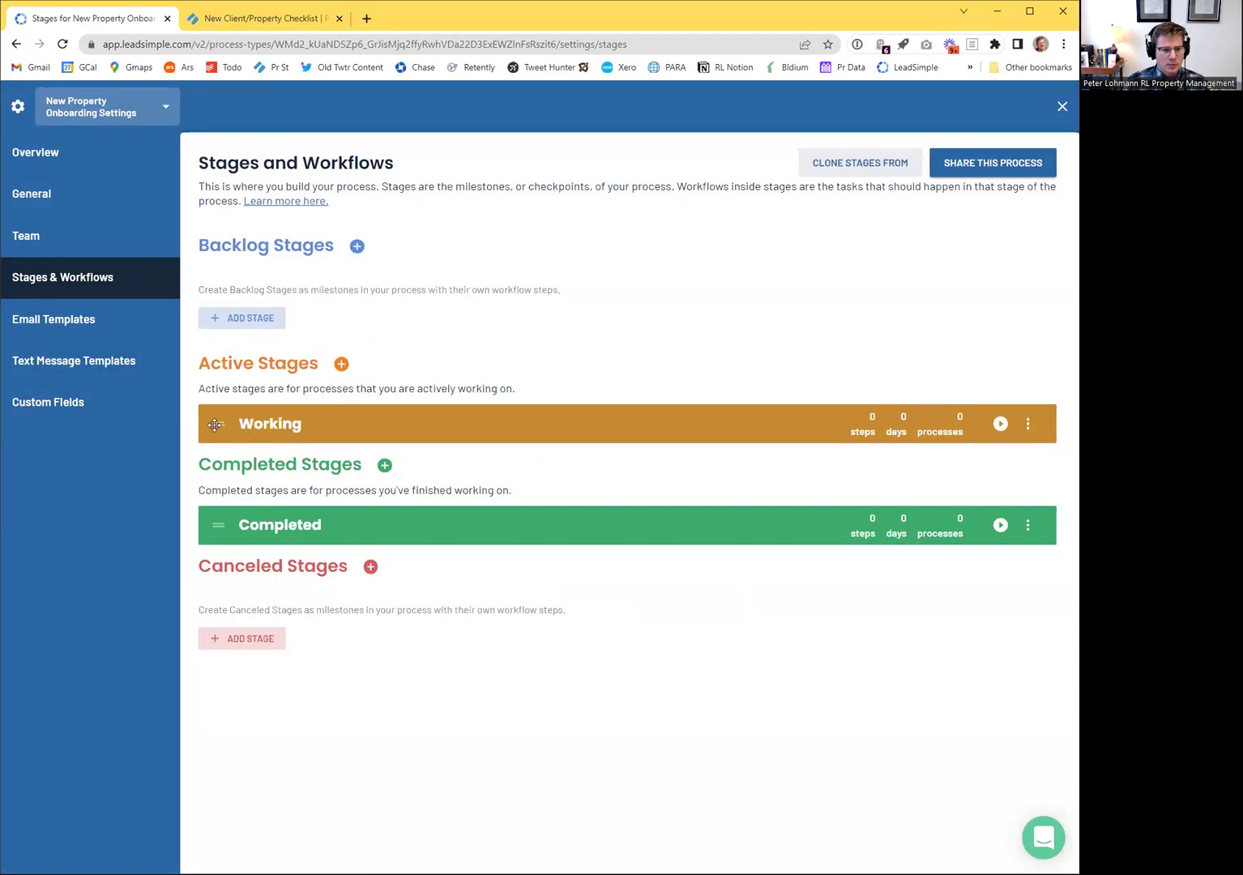
- Rename the Working active stage to "Collecting Information" and return to the stages overview
{"action": "left_click", "coordinate": [263, 431]}
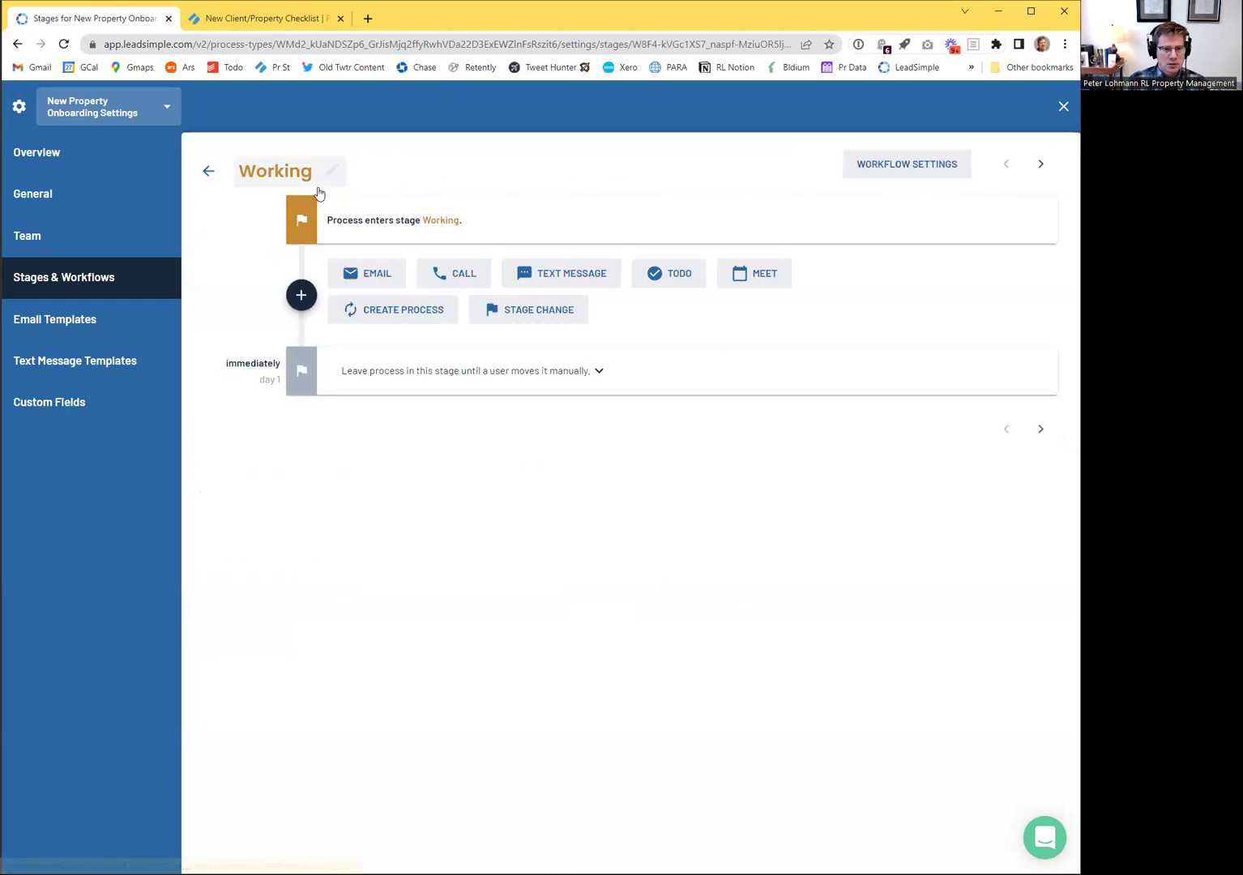
{"action": "left_click", "coordinate": [320, 176]}
{"action": "left_click_drag", "start_coordinate": [528, 488], "coordinate": [422, 480]}
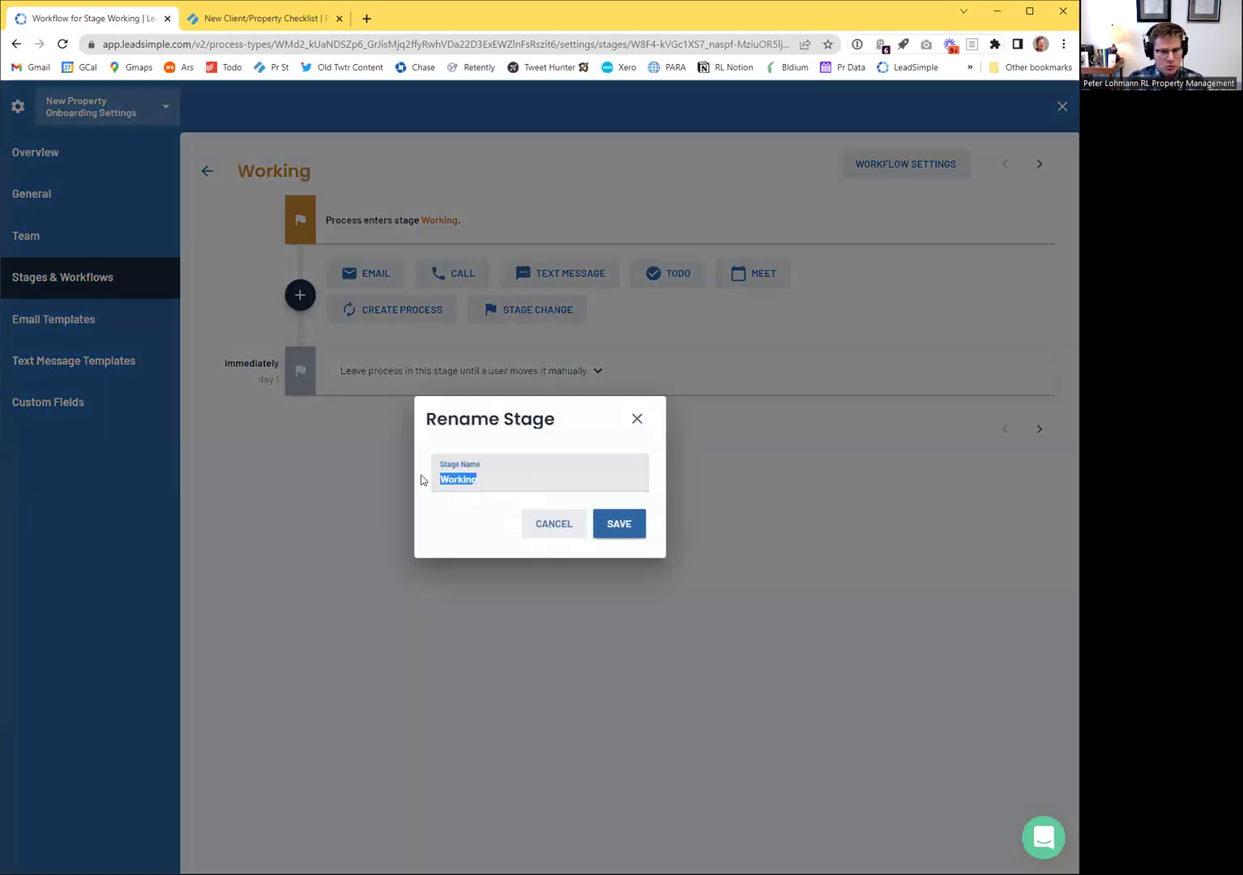
{"action": "type", "text": "Coll"}
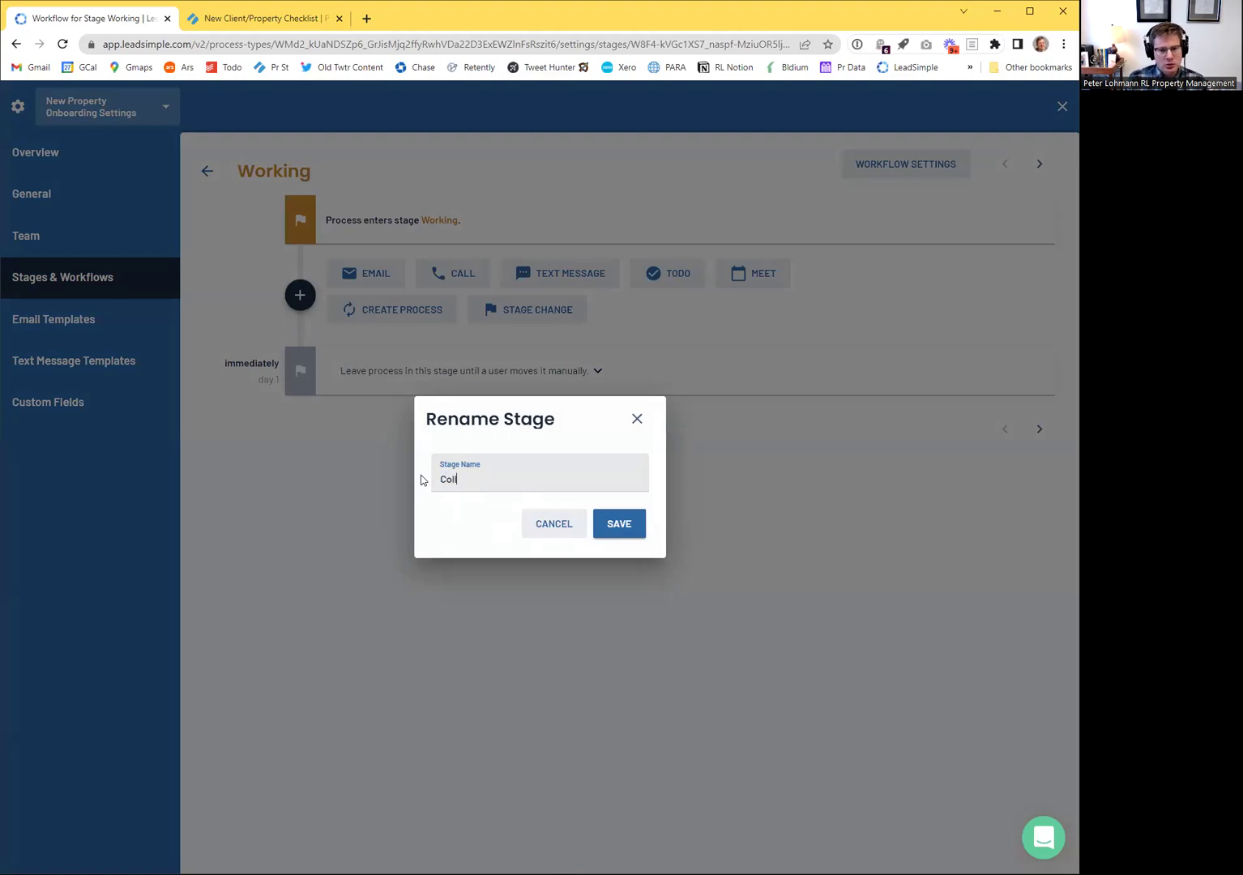
{"action": "type", "text": "ecting Information"}
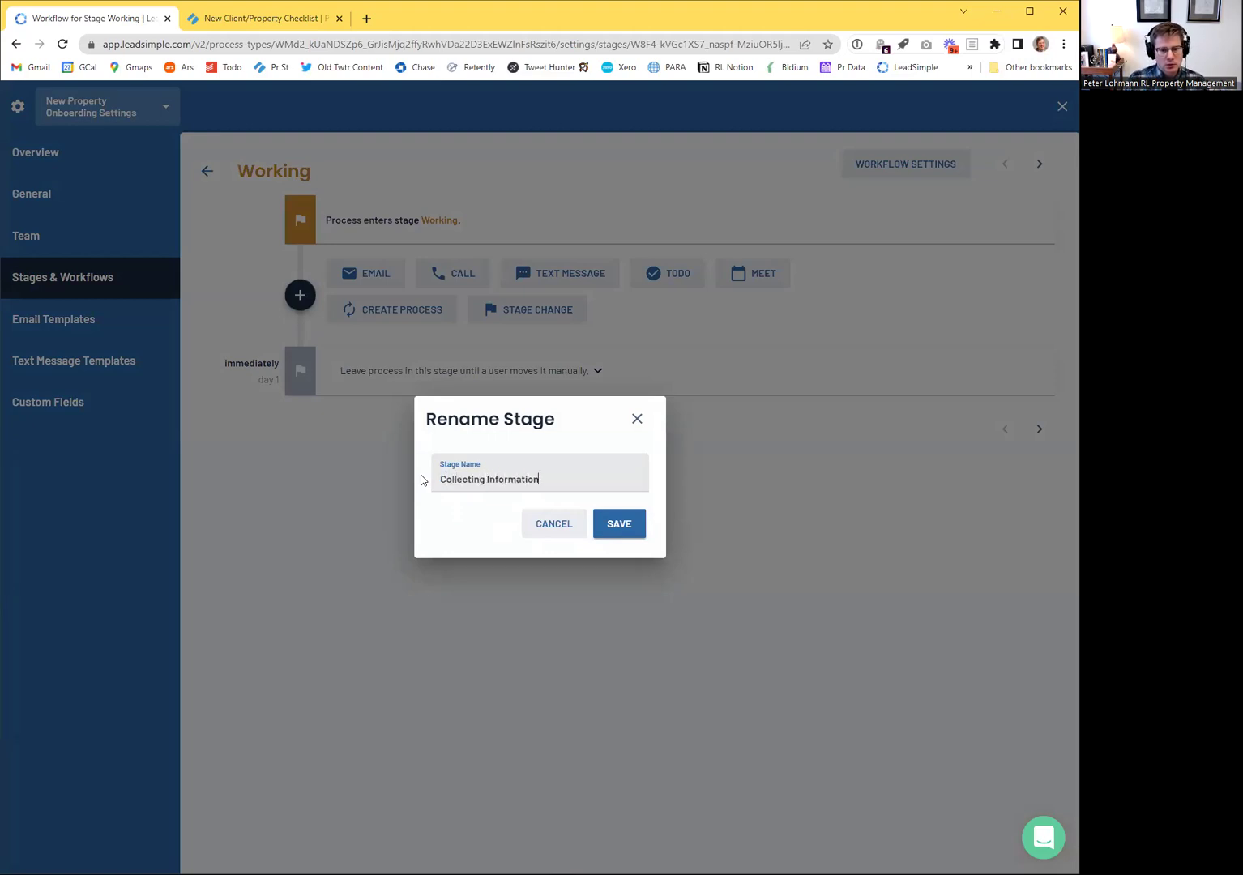
{"action": "left_click", "coordinate": [632, 523]}
{"action": "left_click", "coordinate": [217, 166]}
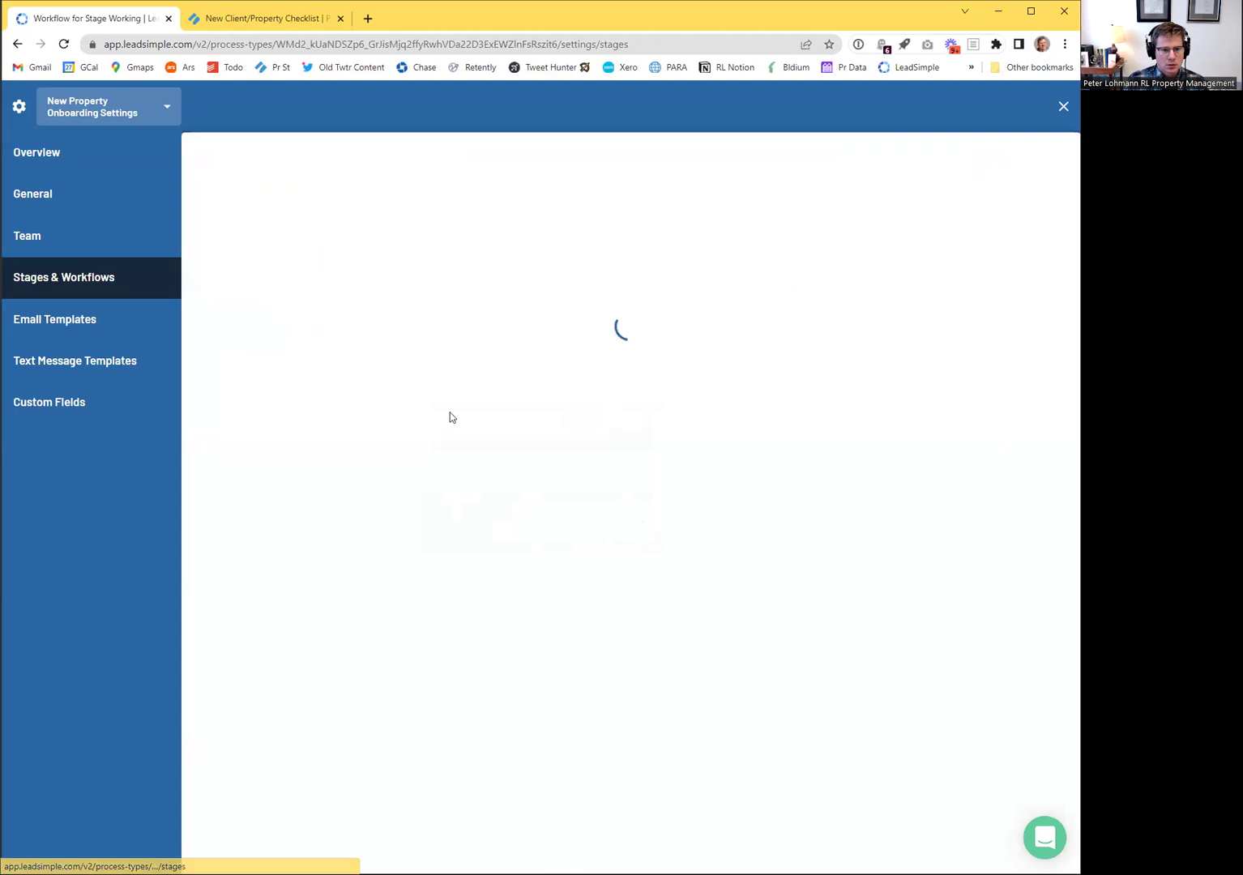